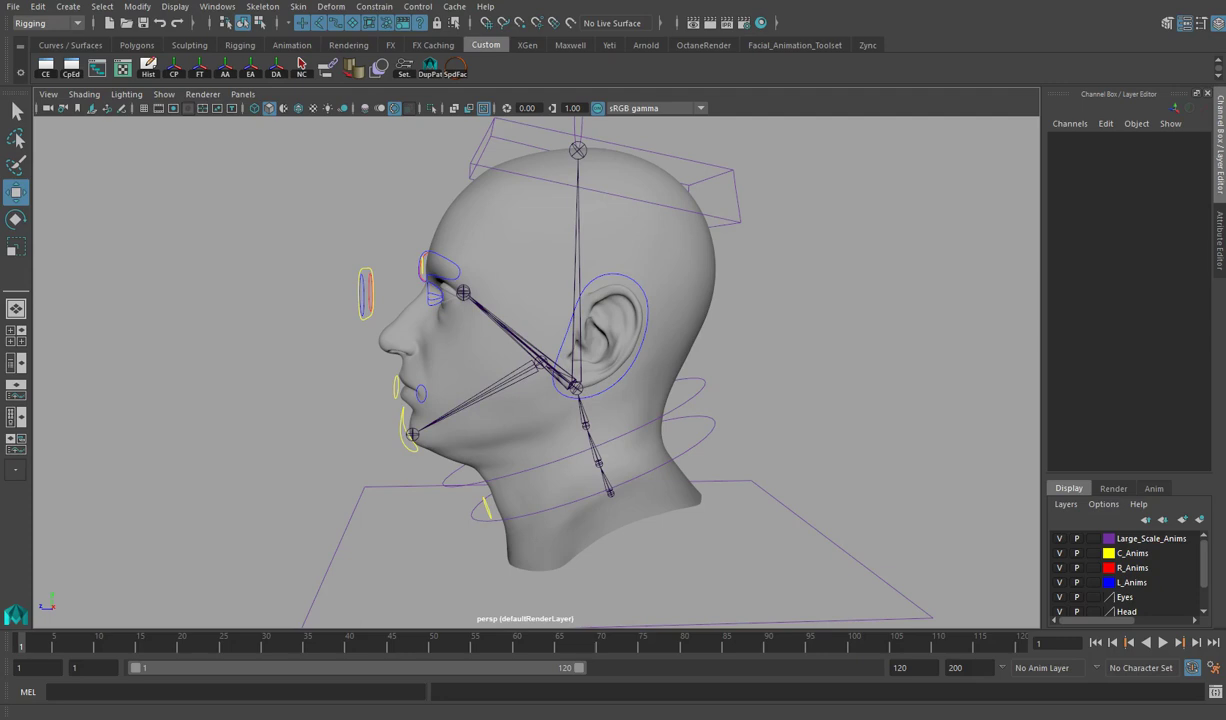
Select the neck chain joints in turn: Shoulder_Root, Neck_01, Neck_02 and Head_Control.
left_click_drag(546, 515, 592, 499, "alt")
left_click(581, 479)
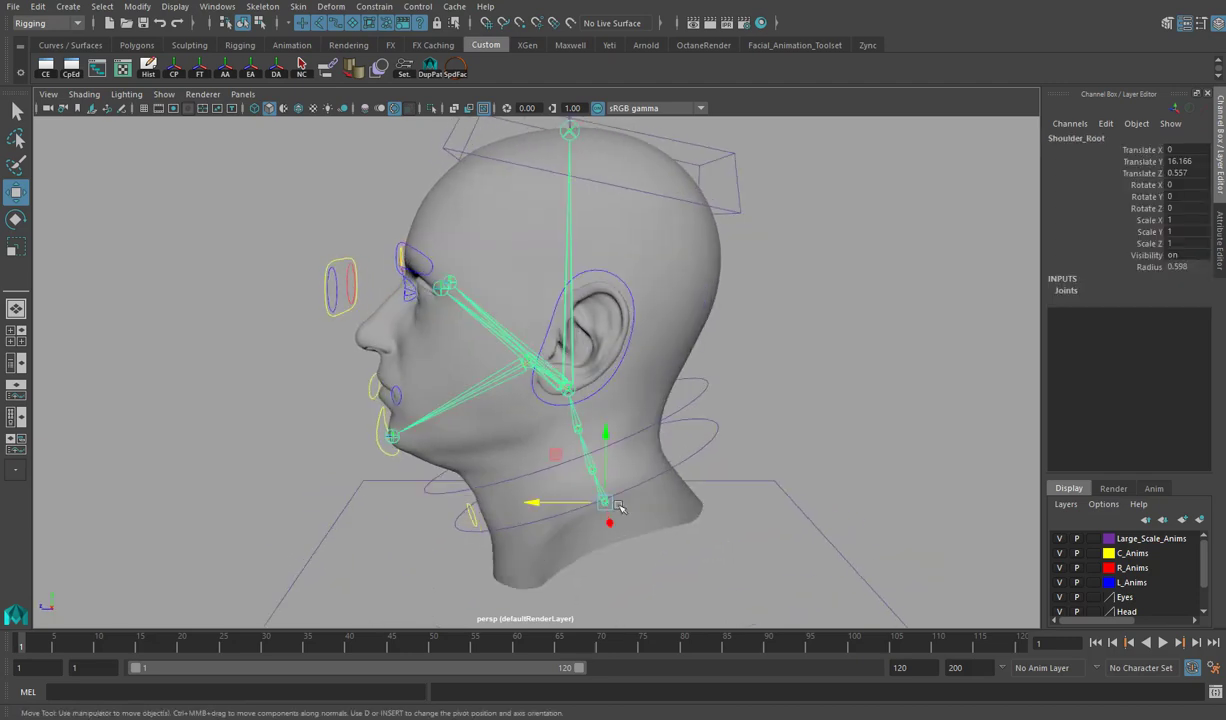
key("q")
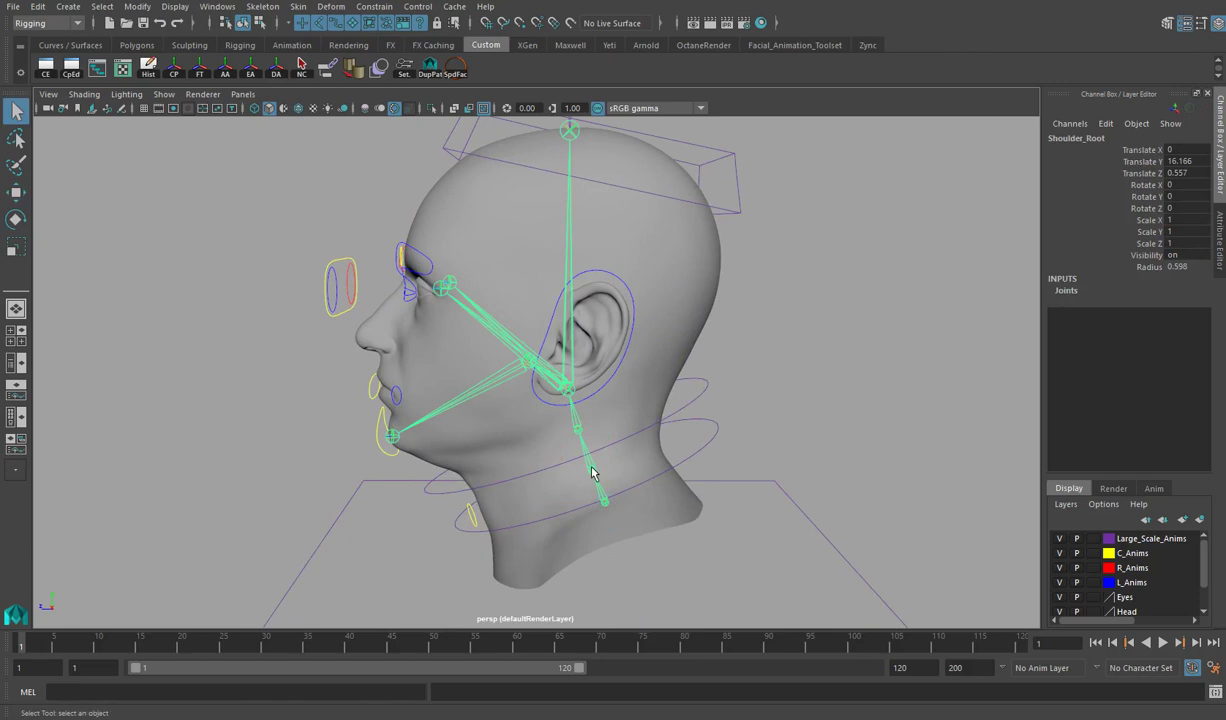
left_click(583, 455)
left_click(578, 430)
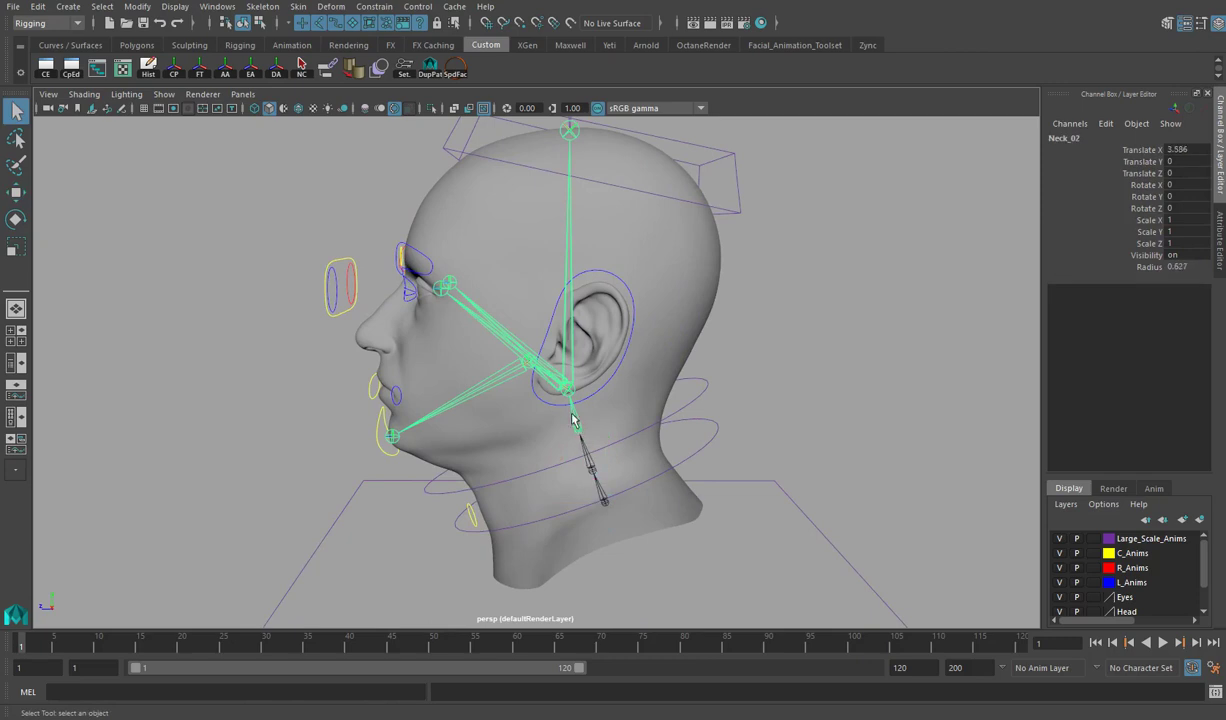
left_click(569, 397)
scroll(572, 405, "up", 3)
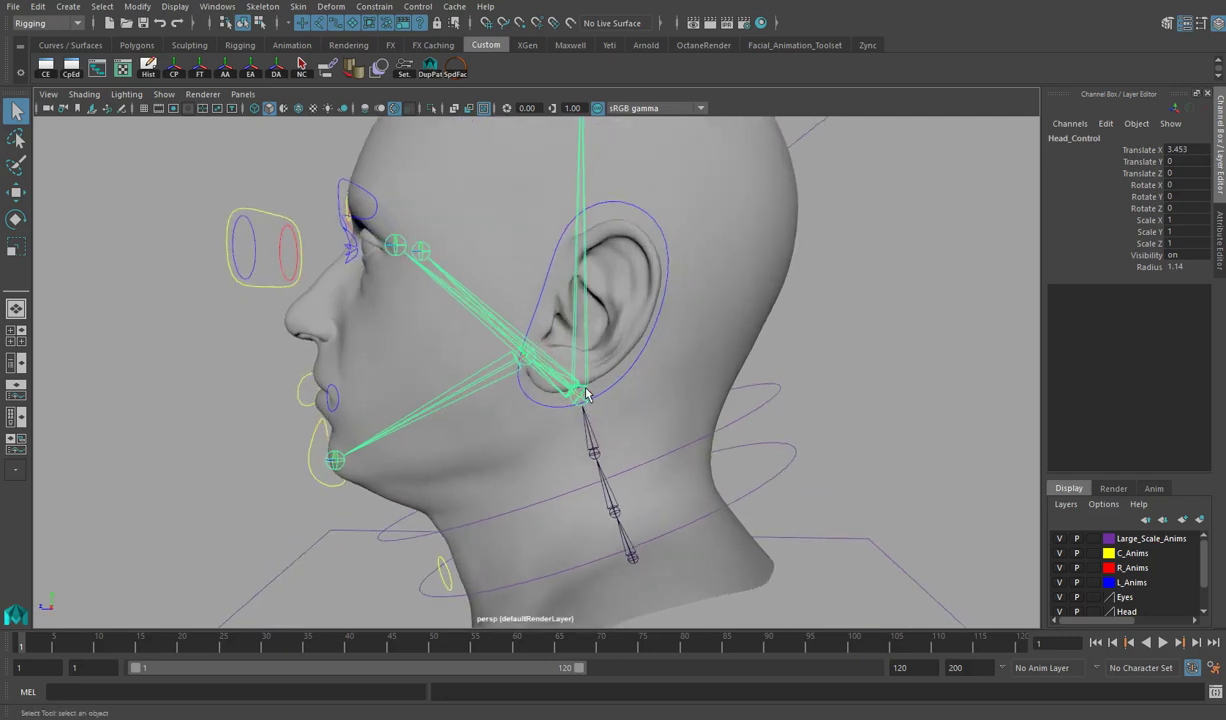
Look over the head rig and select the Head_End joint at the top of the head.
mouse_move(608, 410)
left_mouse_down("alt")
mouse_move(580, 410)
mouse_move(621, 408)
mouse_move(608, 408)
left_mouse_up("alt")
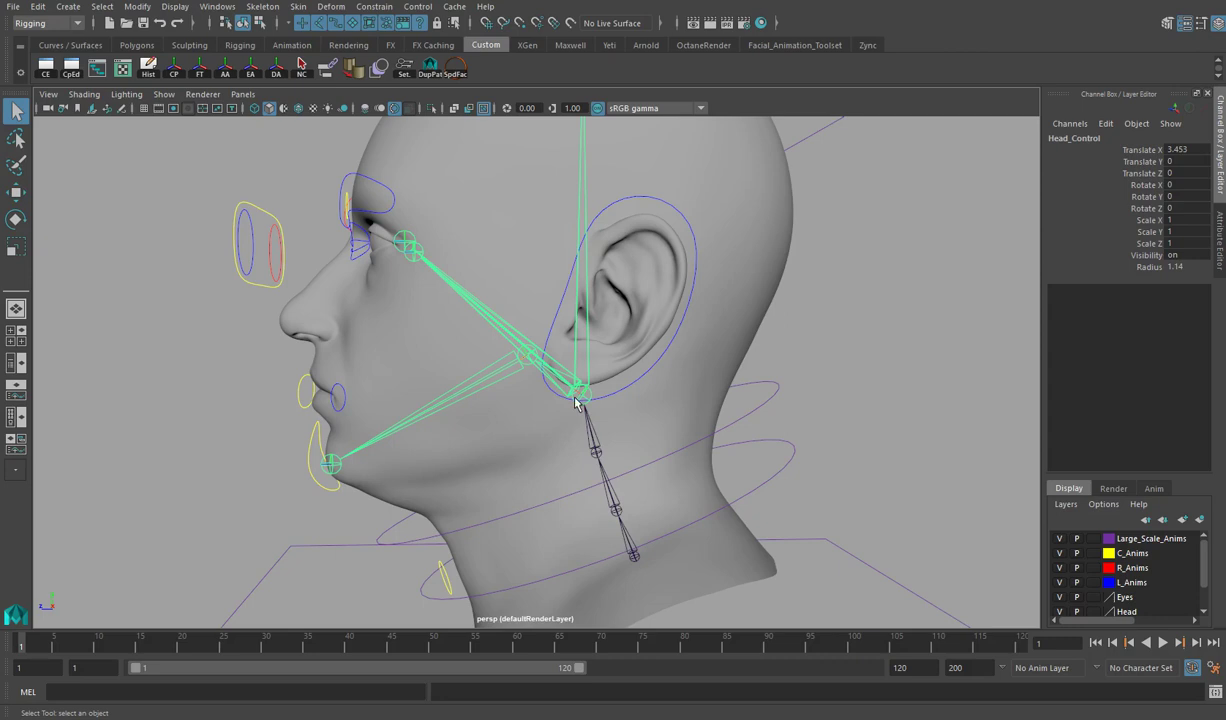
right_click_drag(580, 393, 364, 389, "alt")
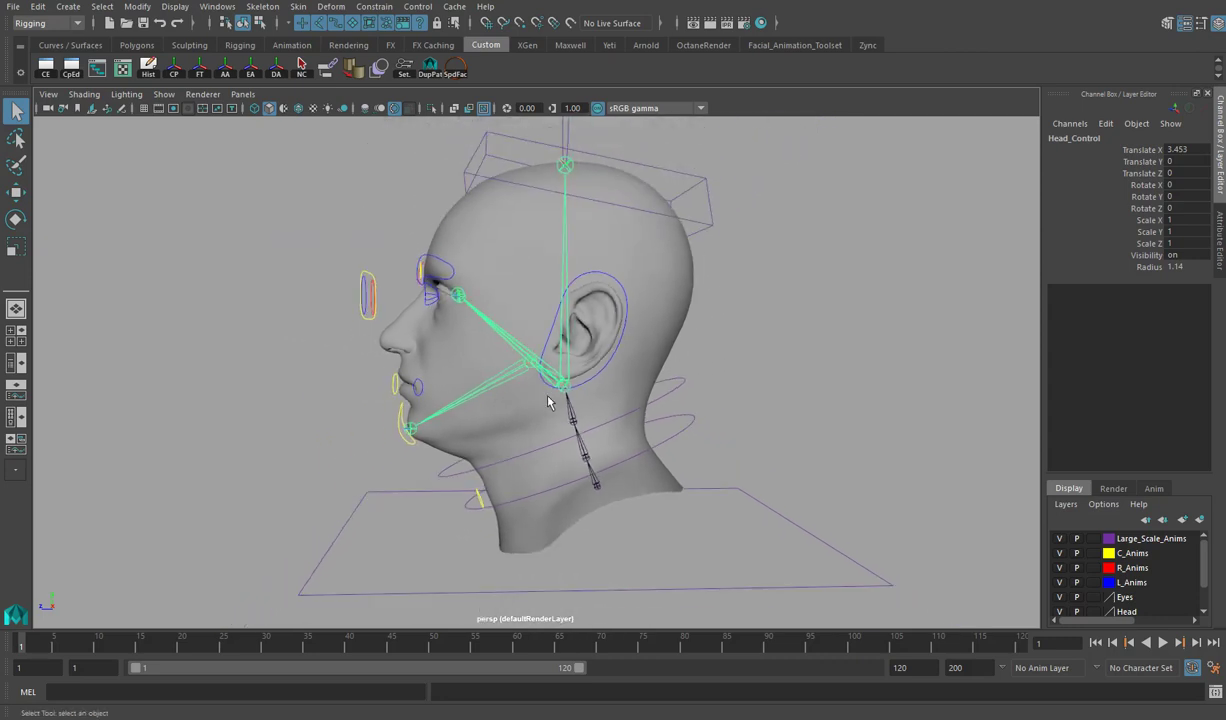
left_click_drag(458, 378, 586, 452, "alt")
middle_click_drag(603, 117, 598, 291, "alt")
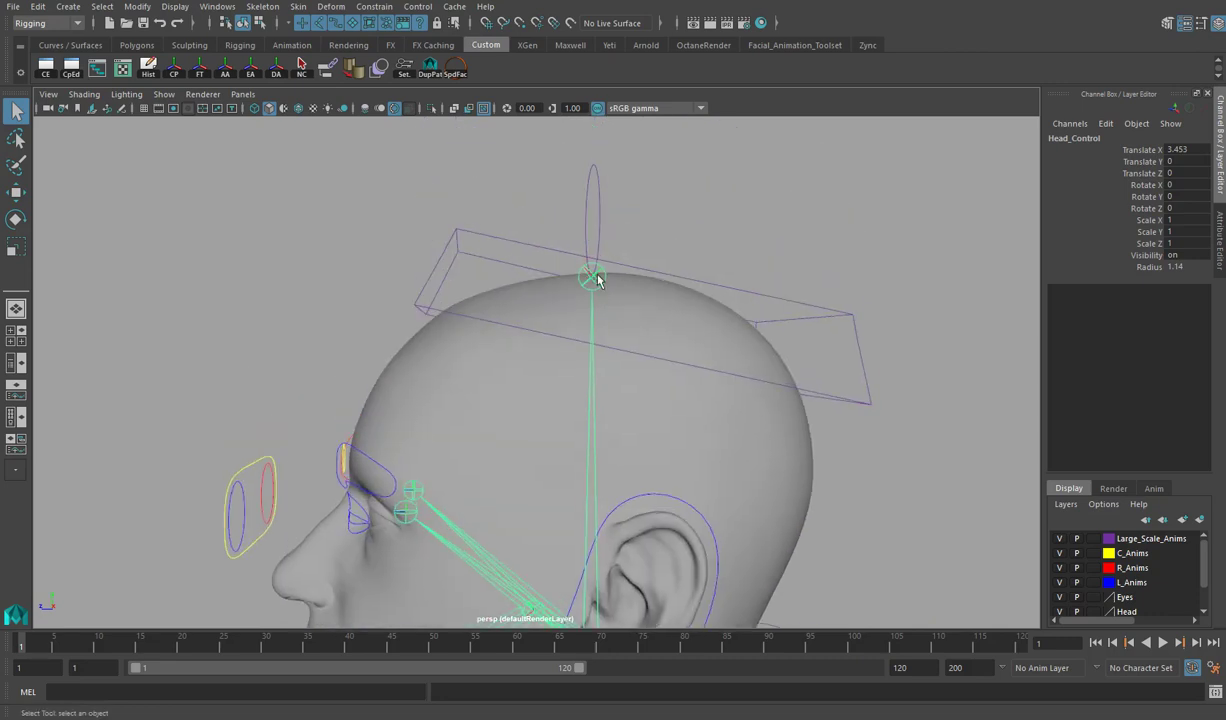
left_click(594, 278)
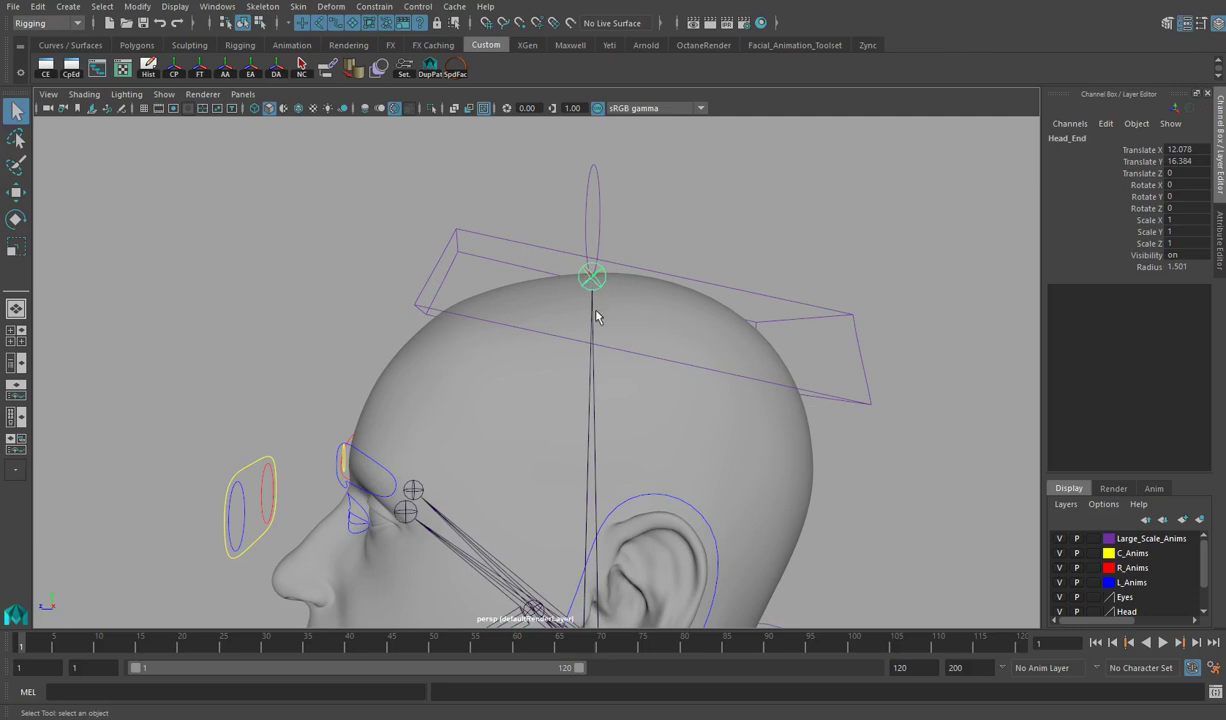
Select the Jaw_Control joint and then the Jaw_End joint at the chin.
middle_click_drag(570, 388, 582, 305, "alt")
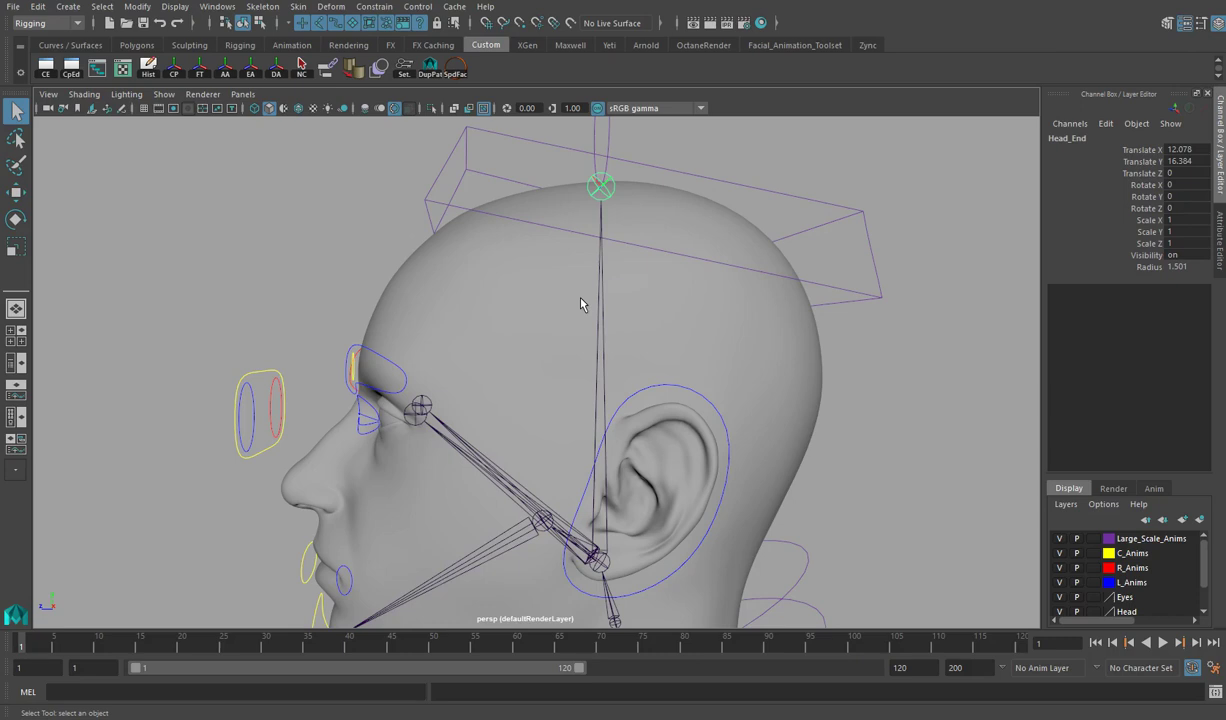
left_click_drag(567, 334, 575, 244, "alt")
left_click_drag(495, 427, 541, 478, "alt")
left_click(566, 438)
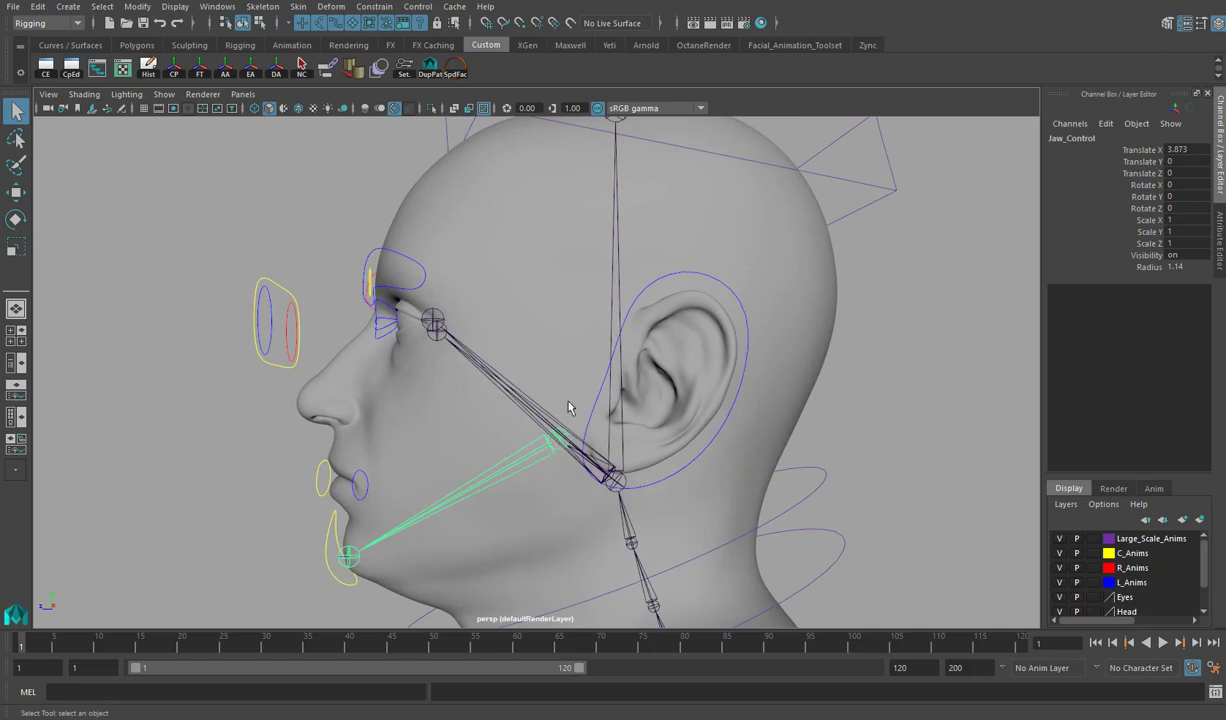
left_click_drag(575, 455, 638, 333, "alt")
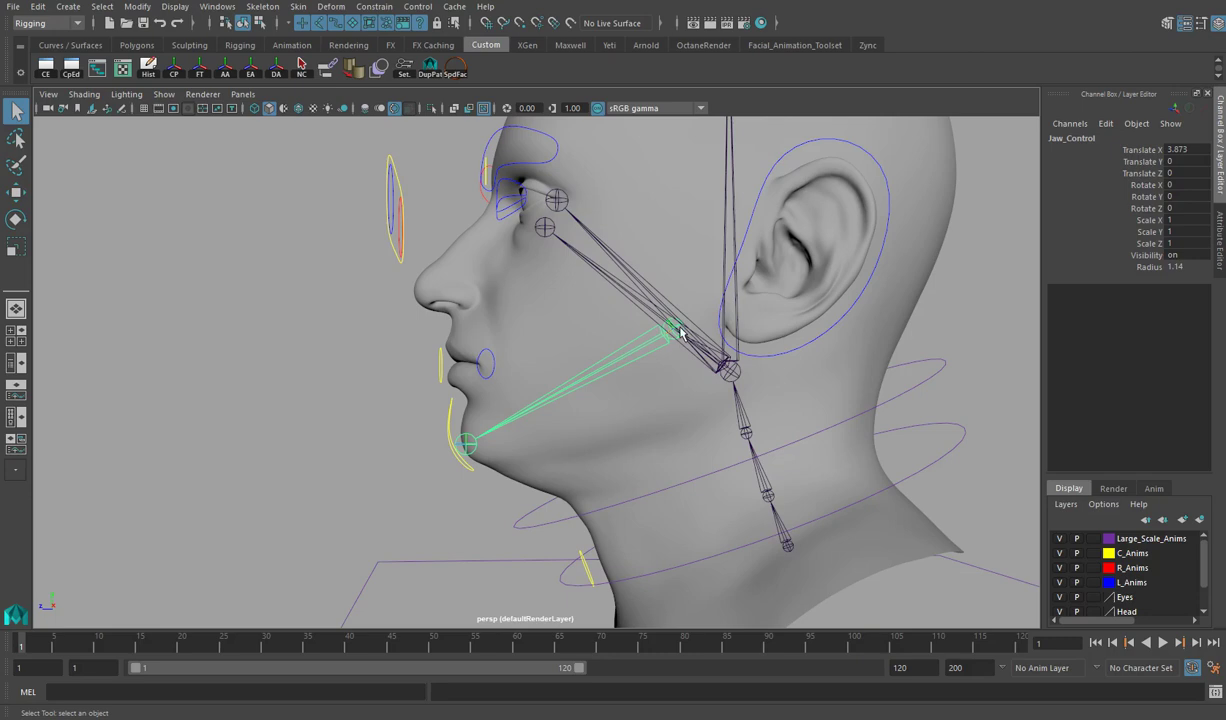
left_click(467, 450)
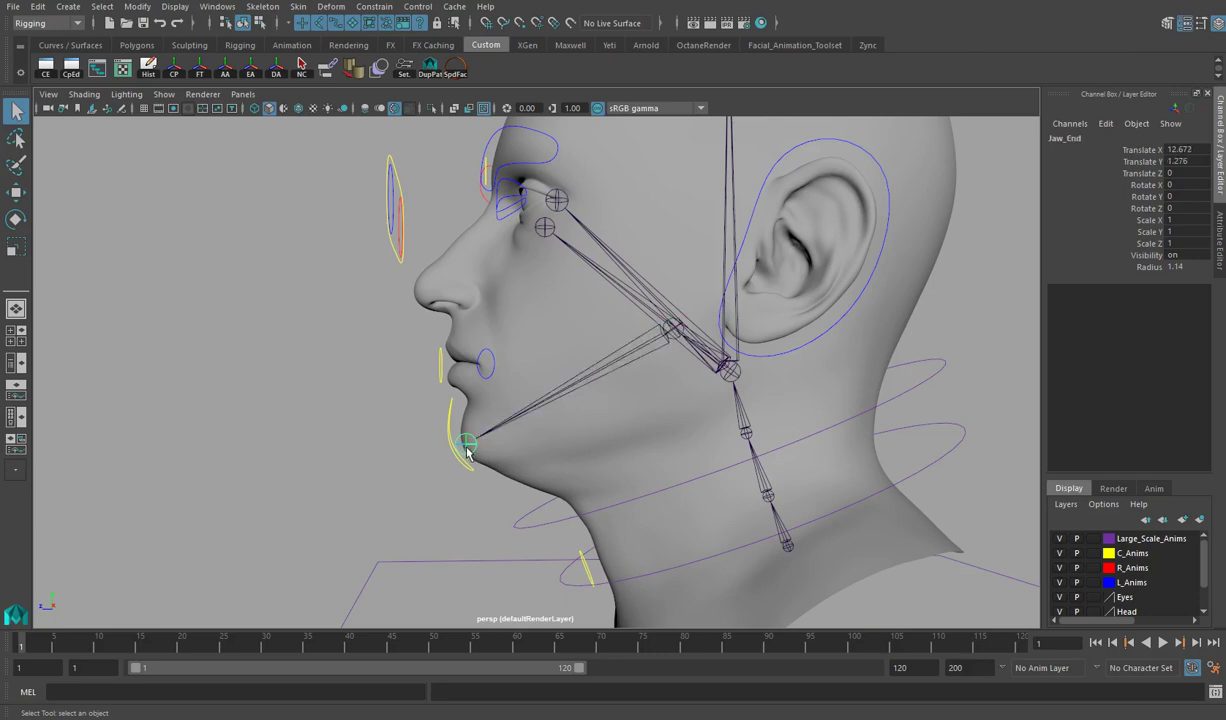
Select the L_Eye_Joint and R_Eye_Joint in the face.
left_click_drag(597, 402, 594, 320, "alt")
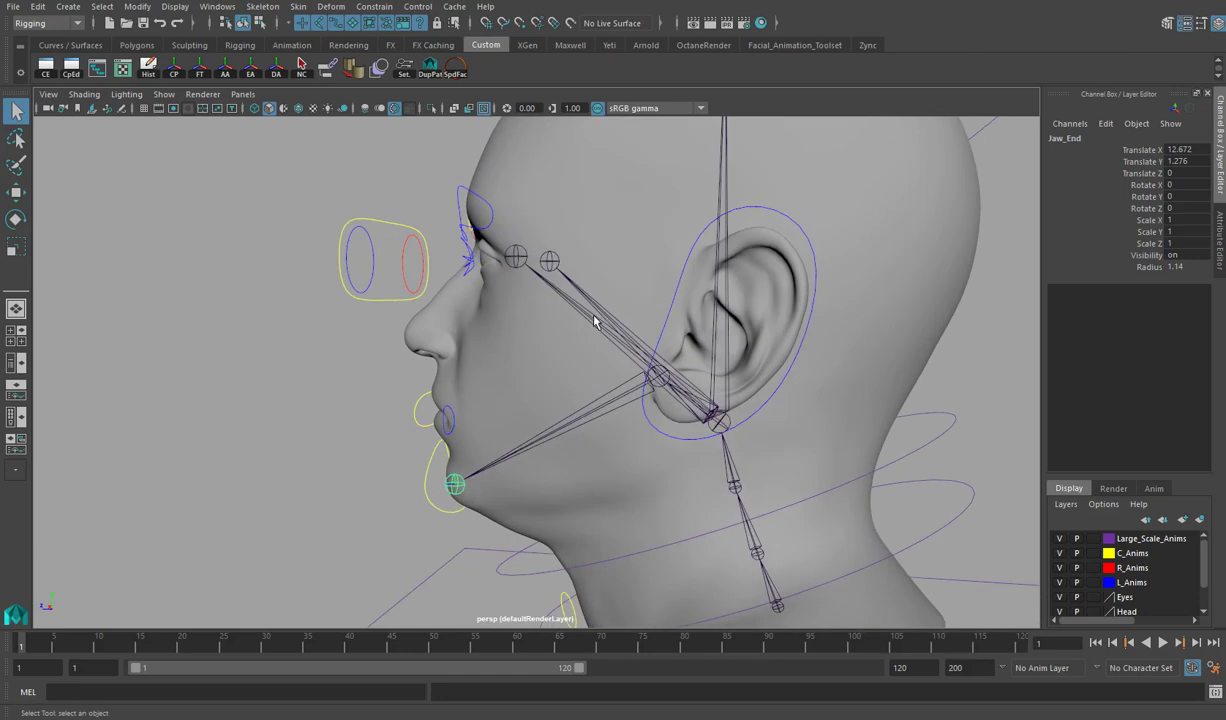
left_click(516, 262)
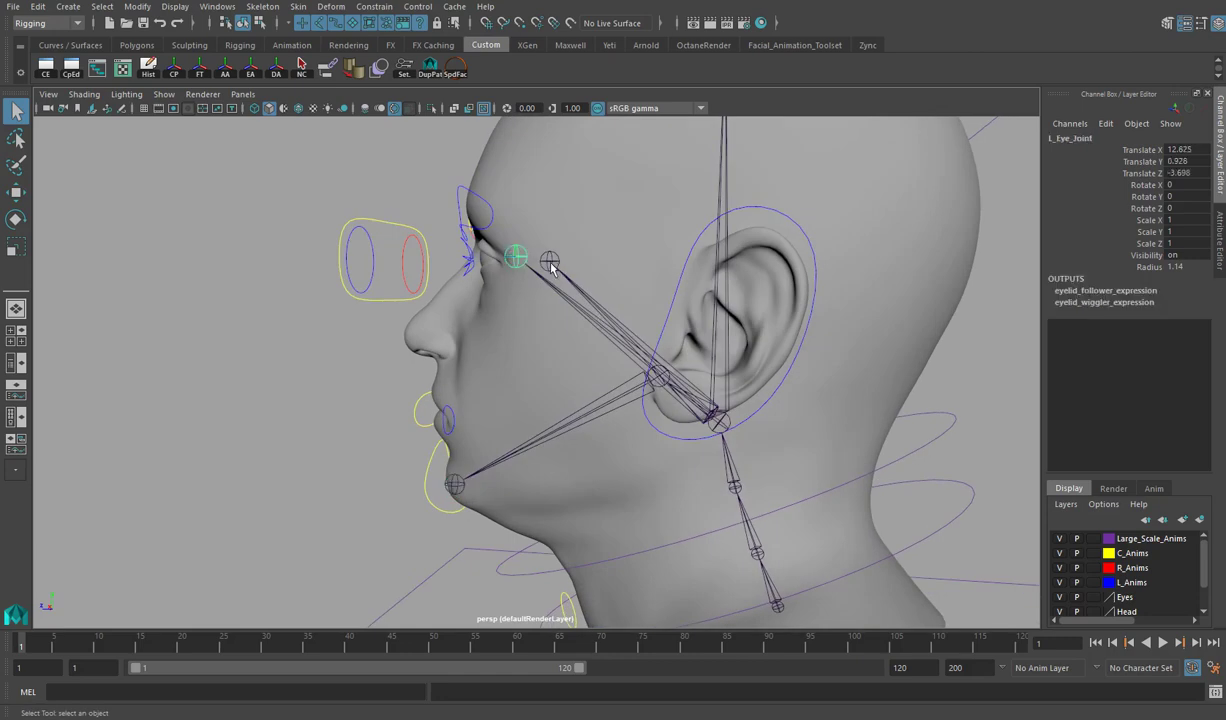
left_click(550, 263)
left_click_drag(550, 263, 562, 303, "alt")
scroll(560, 303, "up", 5)
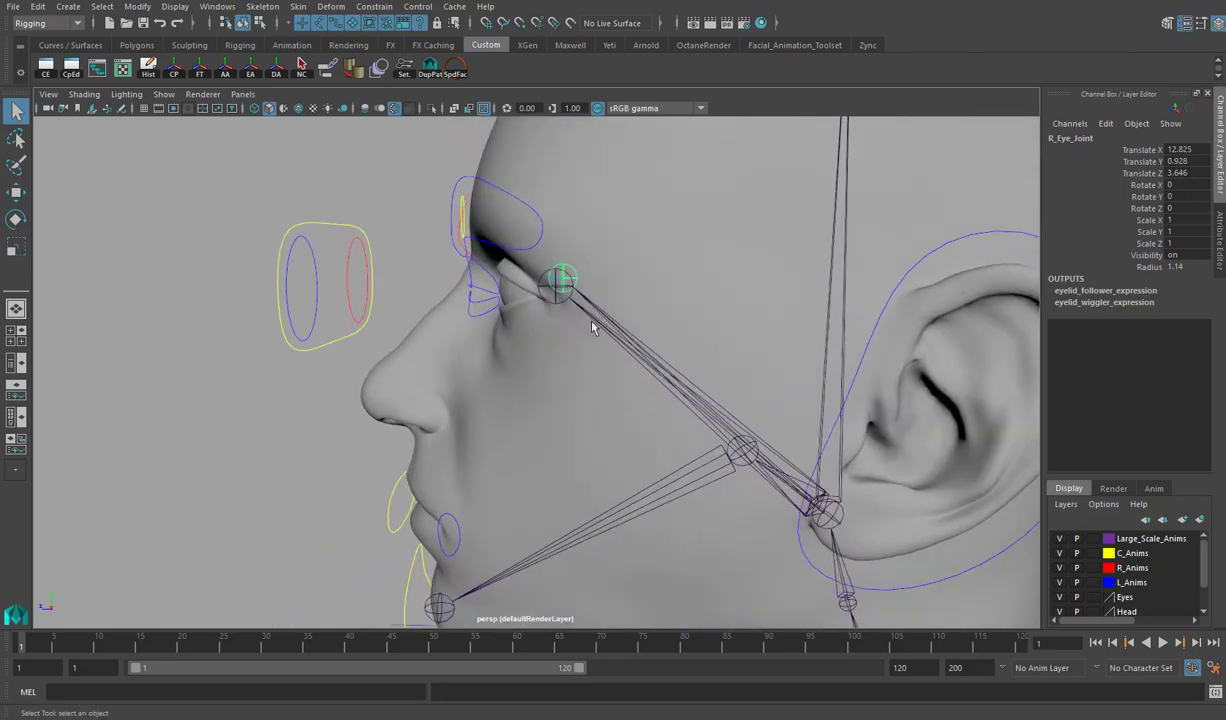
scroll(692, 331, "up", 4)
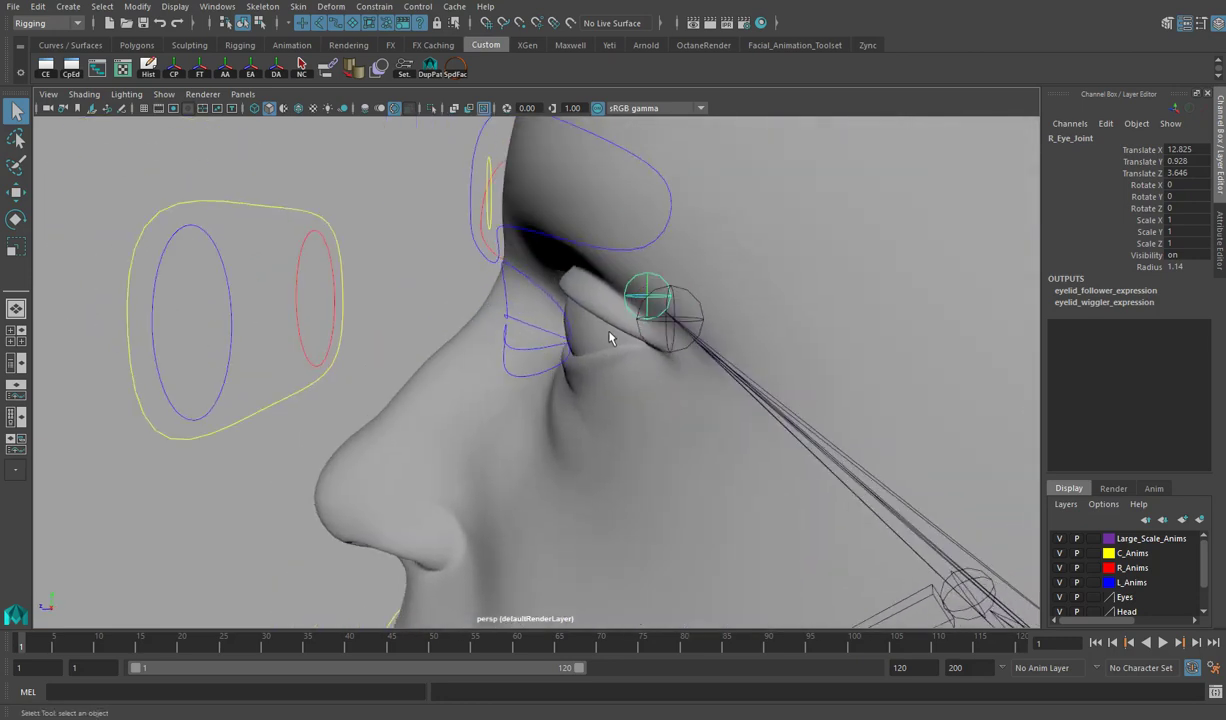
In wireframe view, select the Head_Control joint, then return to shaded display.
key("4")
left_click_drag(636, 341, 658, 367, "alt")
left_click(800, 337)
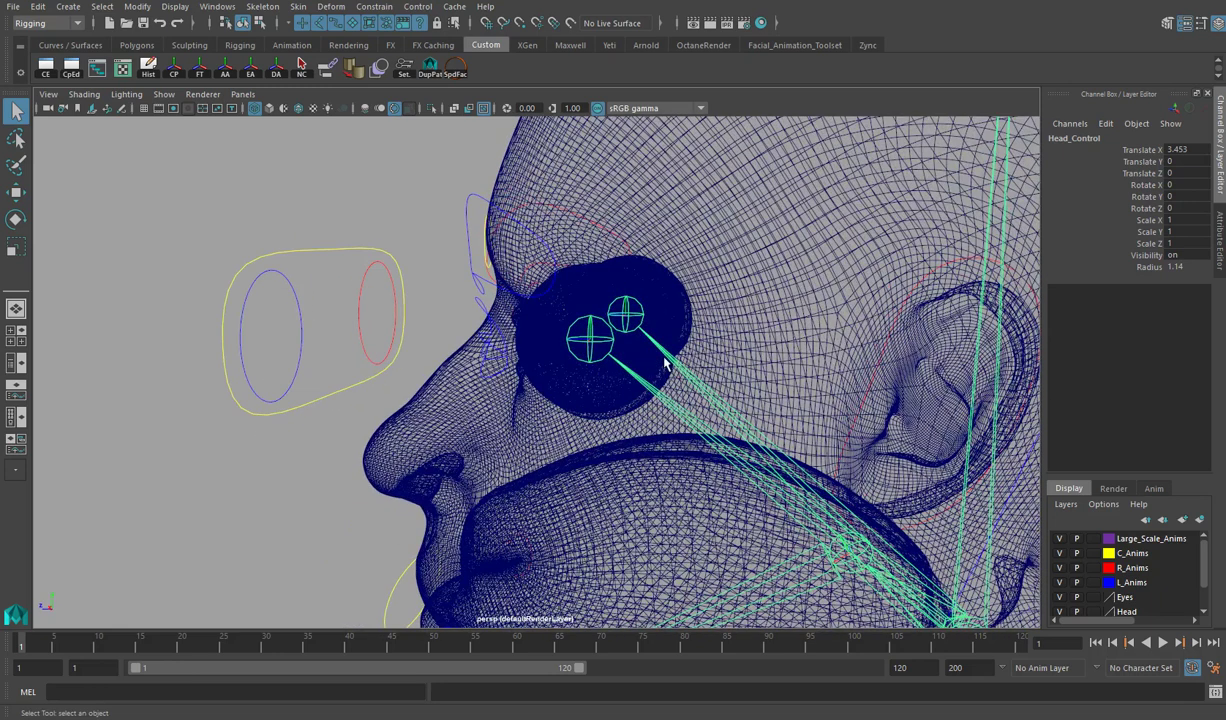
right_click_drag(722, 425, 520, 383, "alt")
key("5")
Test-move the Root_CTRL ground square, then undo it back to the origin.
right_click_drag(722, 448, 600, 430, "alt")
left_click_drag(600, 430, 640, 420, "alt")
right_click_drag(640, 420, 610, 430, "alt")
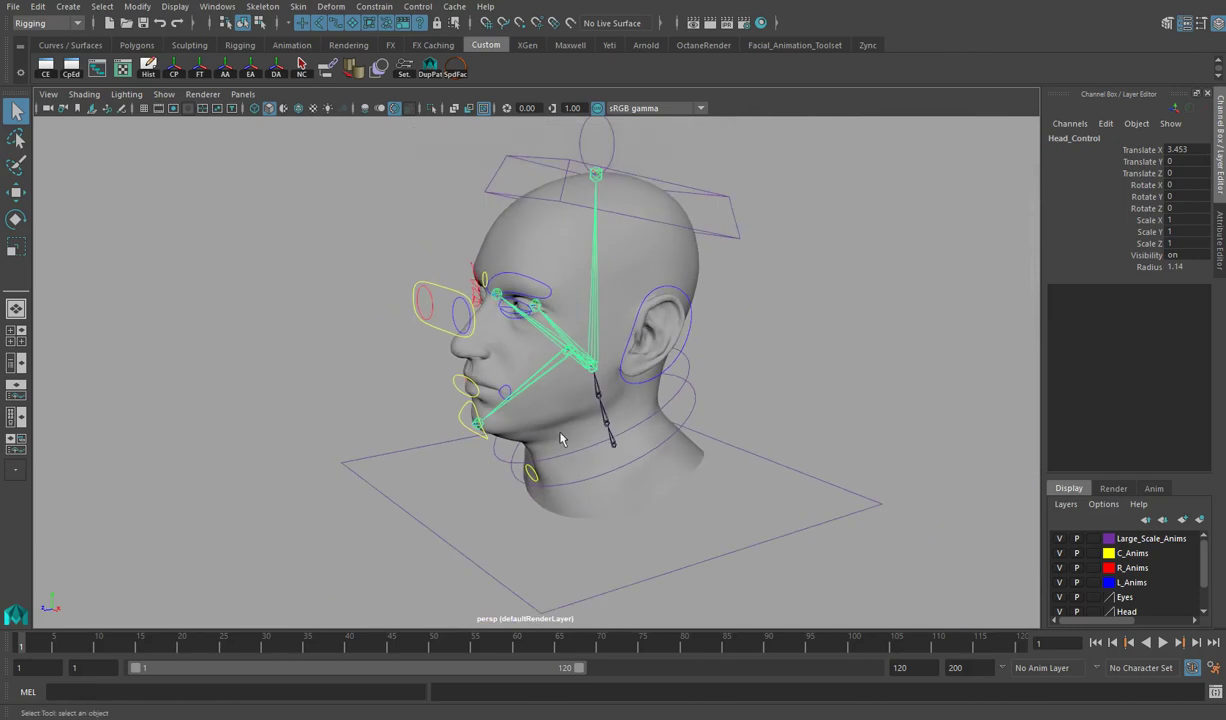
left_click_drag(610, 430, 681, 446, "alt")
left_click(699, 467)
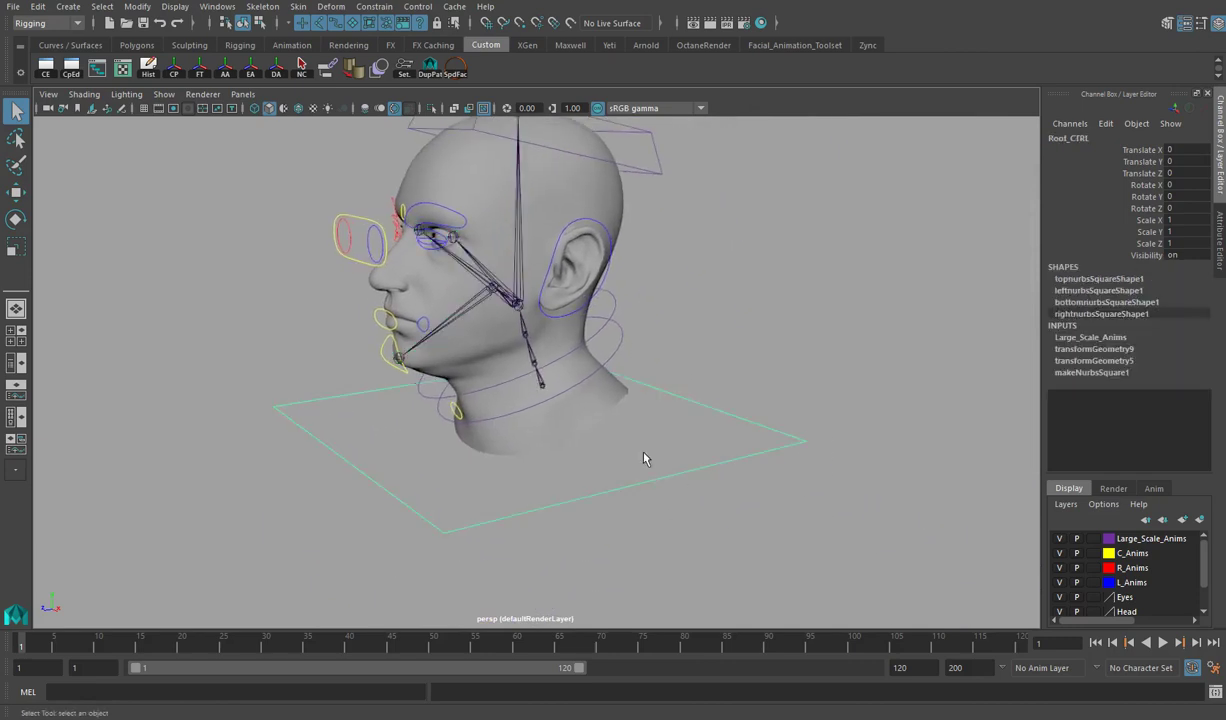
key("w")
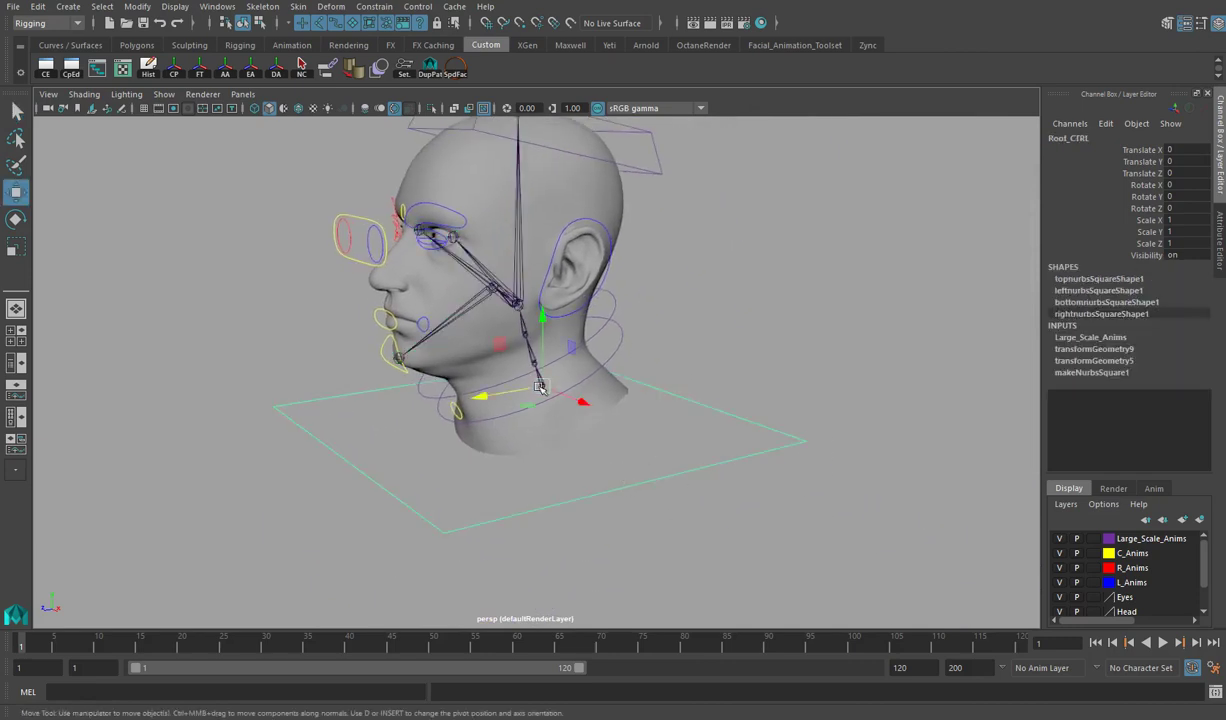
left_click_drag(563, 443, 707, 466)
key("ctrl+z")
key("ctrl+z")
key("ctrl+z")
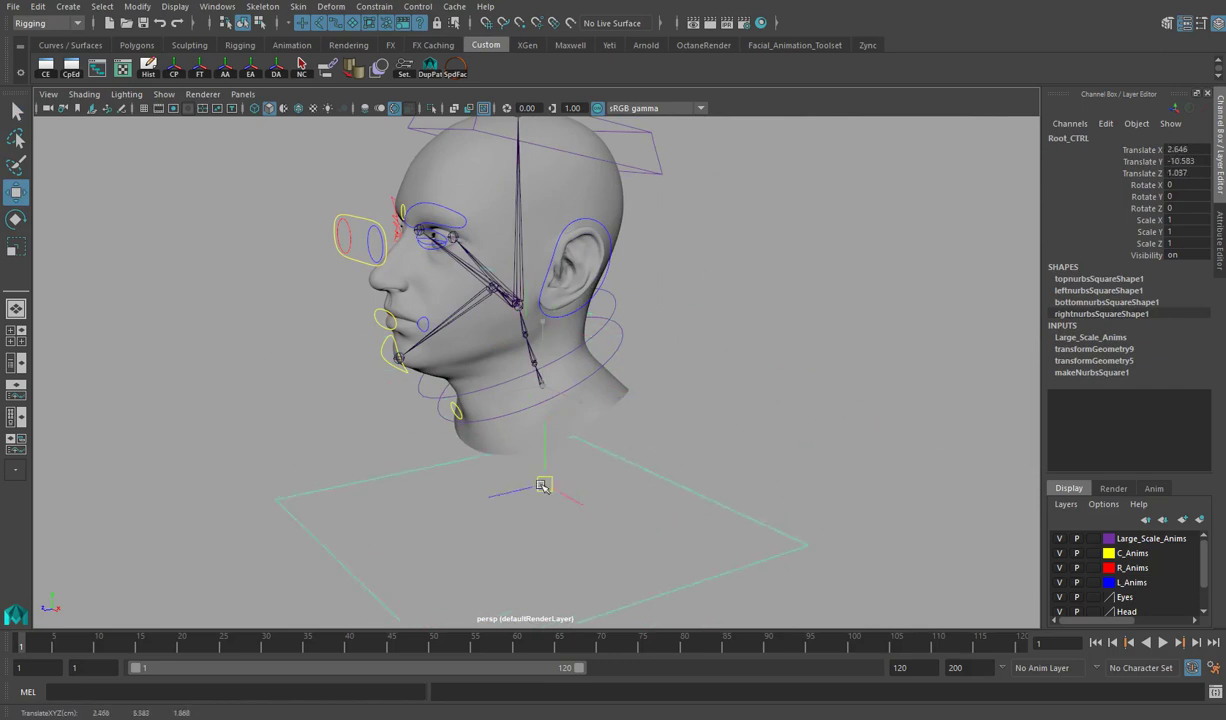
Select the Neck_01_CTRL and Neck_02_CTRL circles, test a 4-degree neck tilt, and undo it.
left_click_drag(570, 347, 333, 283, "alt")
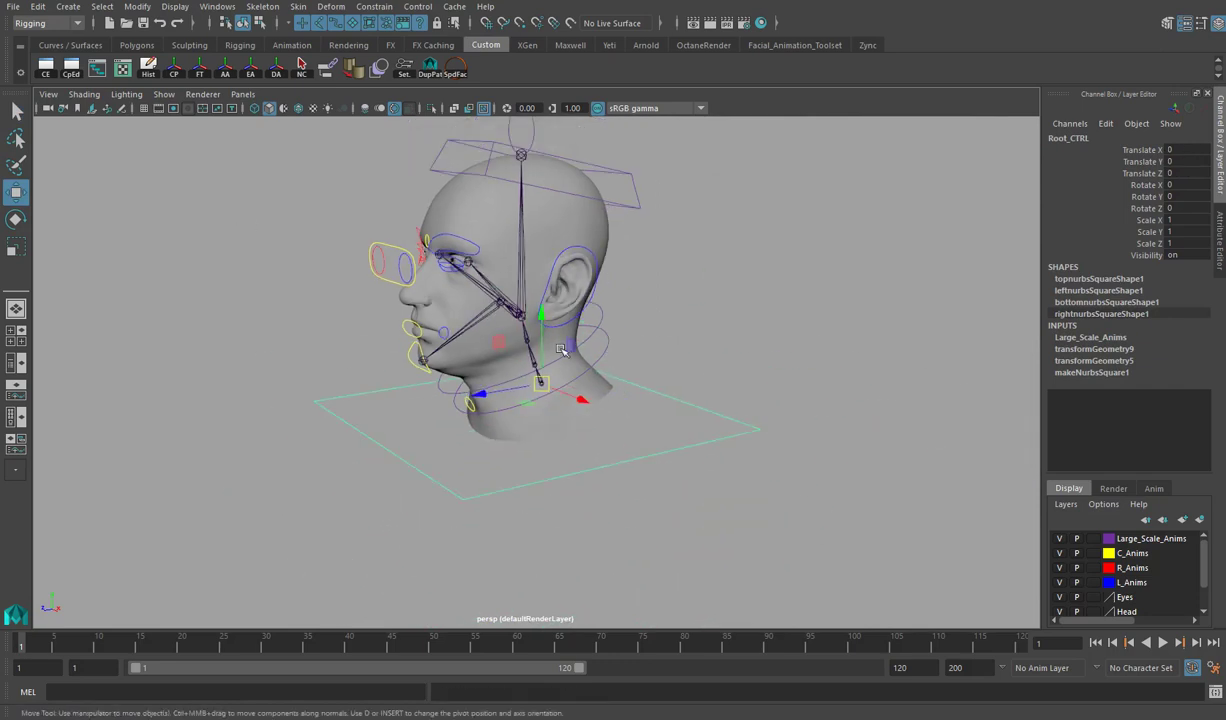
left_click(581, 341)
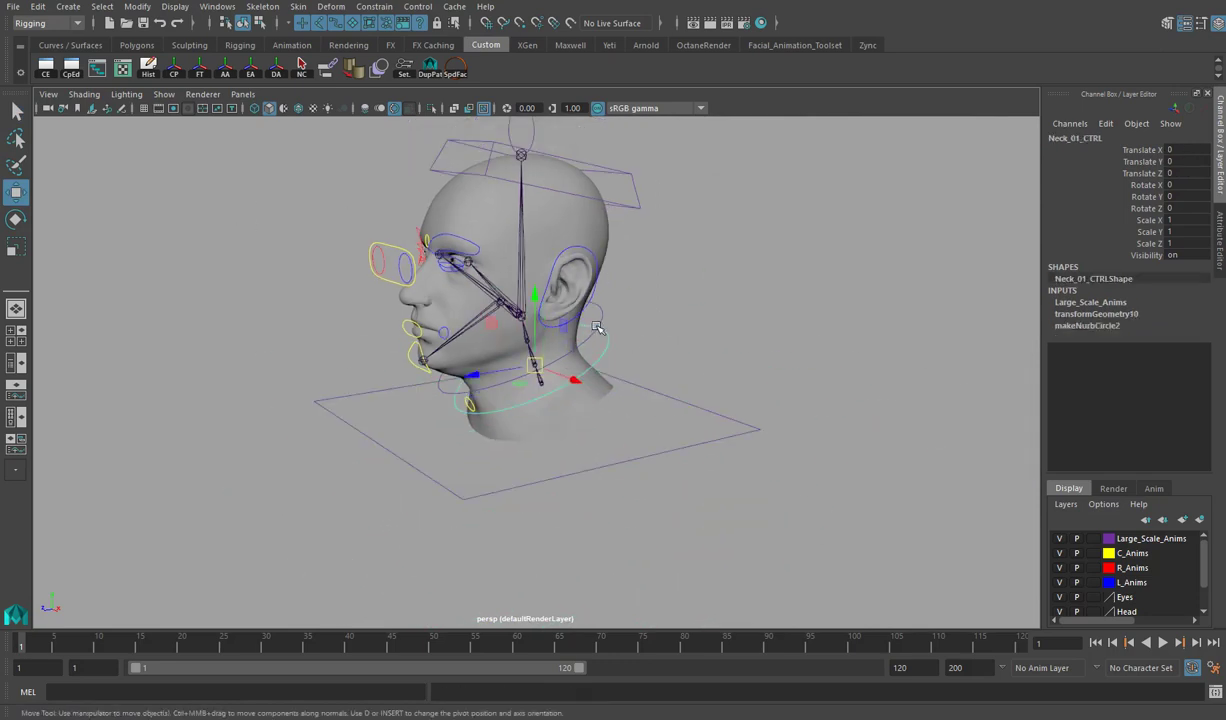
left_click(596, 328)
left_click_drag(596, 328, 465, 416, "alt")
right_click_drag(465, 416, 636, 378, "alt")
key("ctrl+z")
key("e")
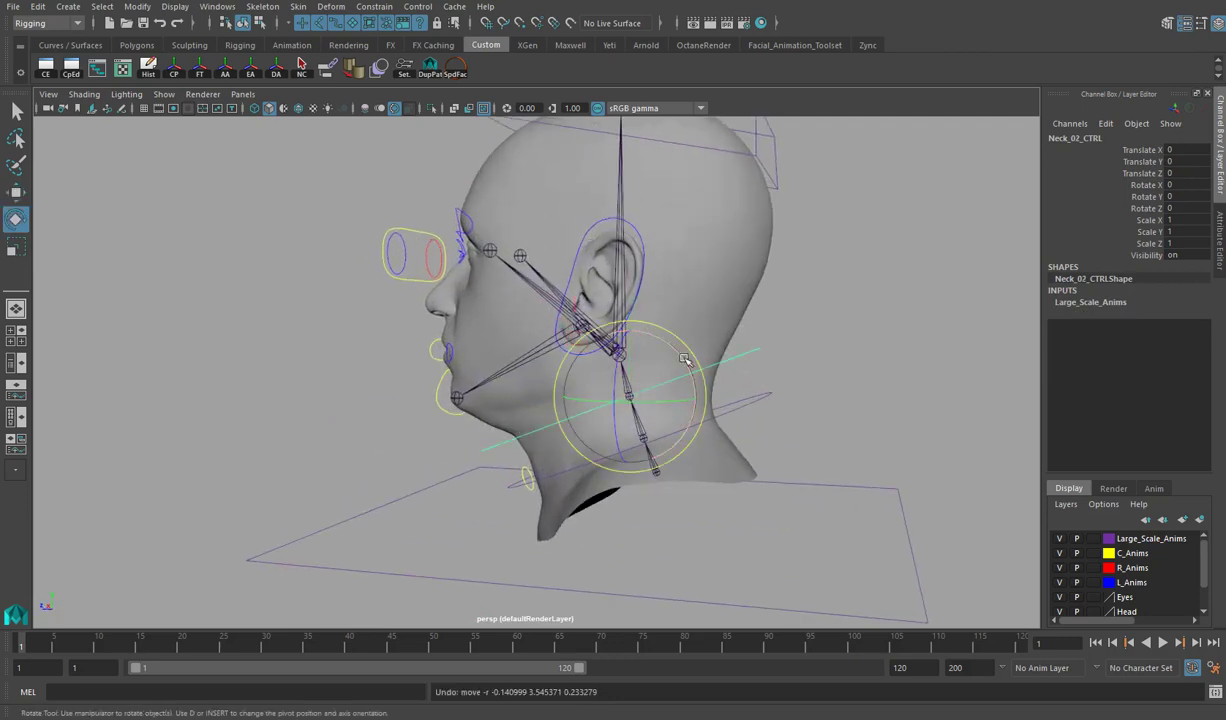
left_click_drag(679, 352, 668, 350)
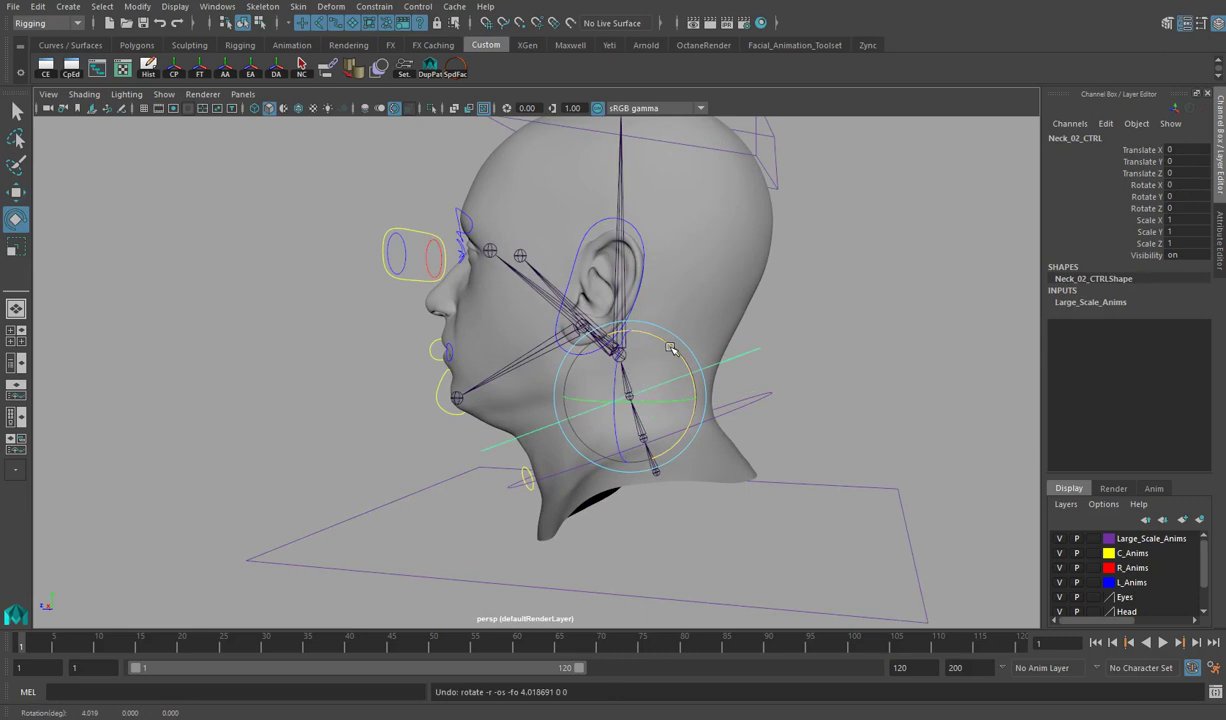
key("ctrl+z")
Test-rotate the head and neck rig from side profile, then undo the rotation.
left_click_drag(537, 368, 576, 366, "alt")
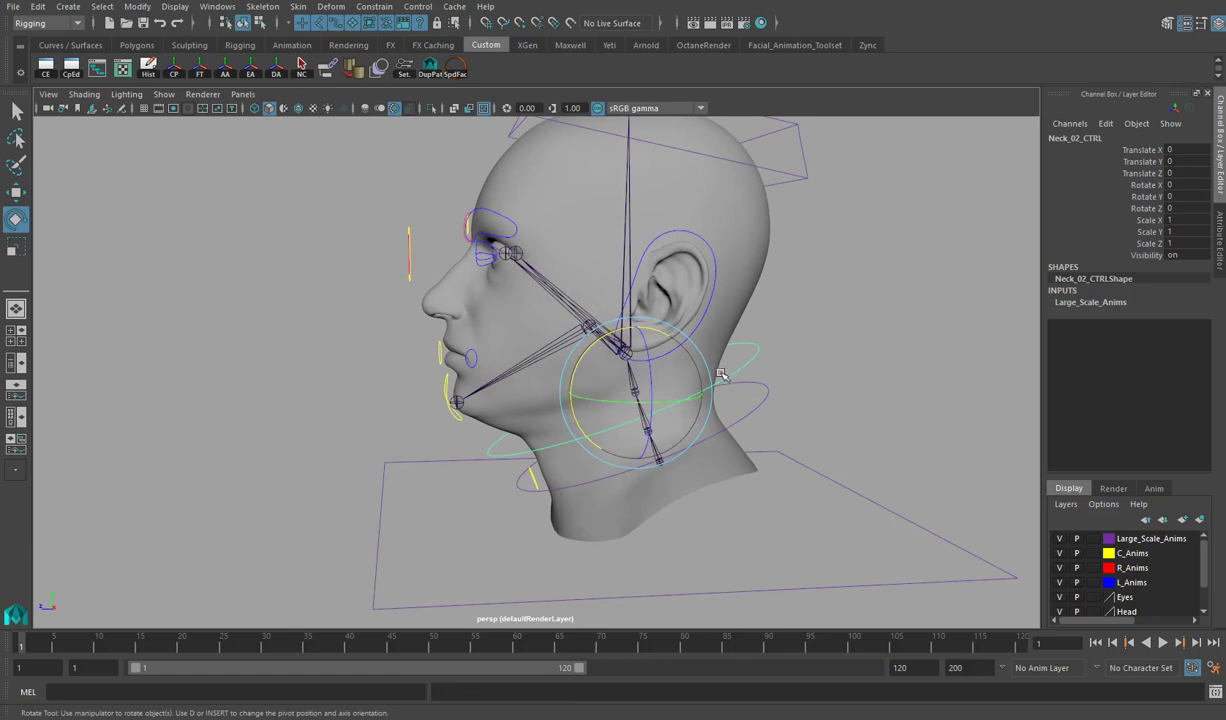
left_click_drag(621, 398, 455, 408)
key("ctrl+z")
left_click_drag(400, 386, 476, 424, "alt")
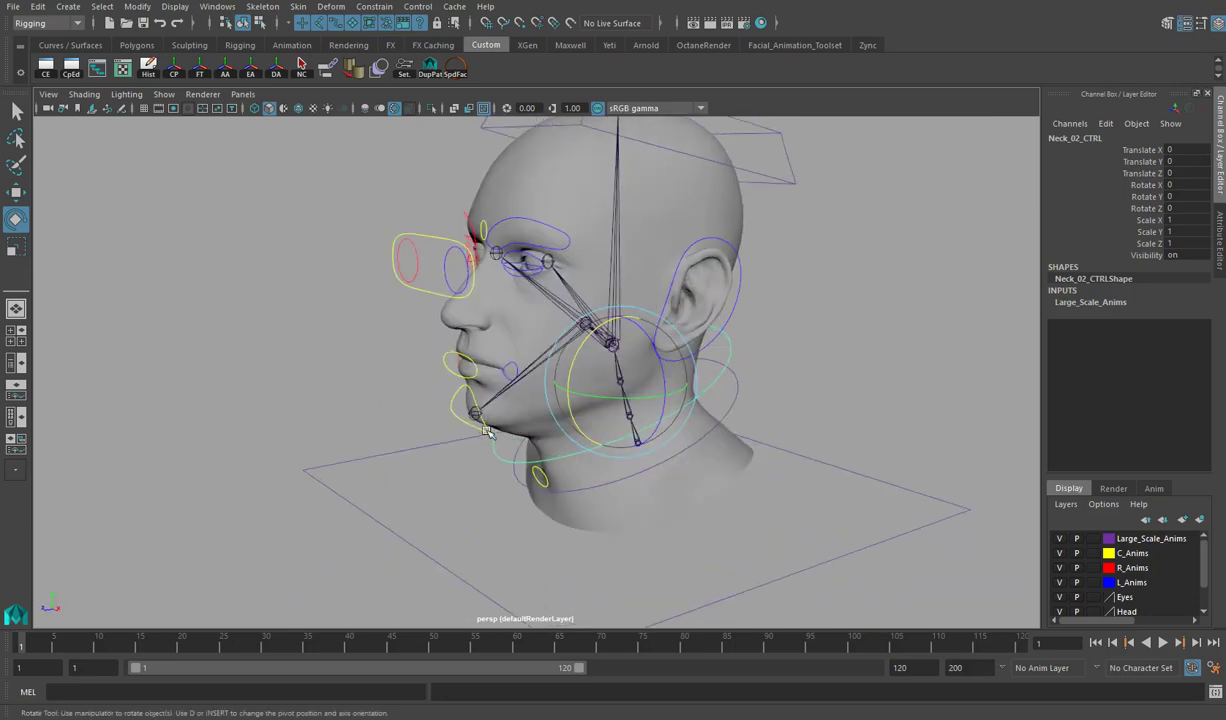
left_click_drag(445, 332, 480, 280, "alt")
scroll(533, 254, "up", 5)
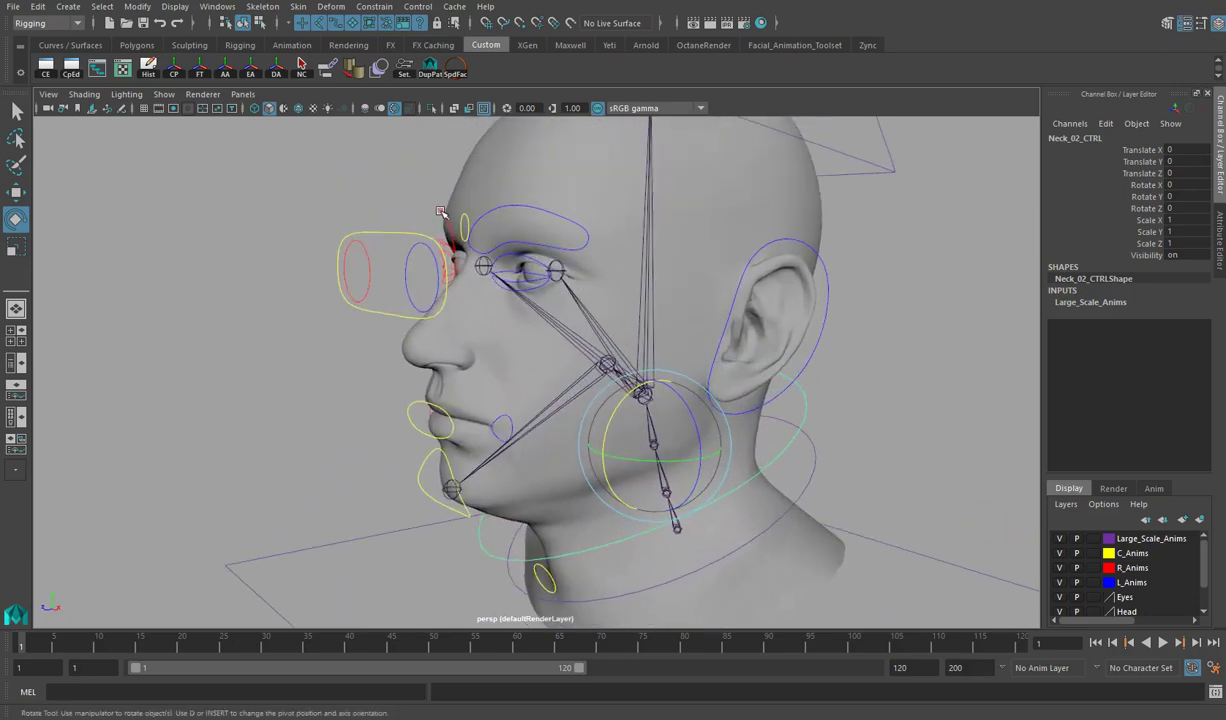
left_click_drag(555, 222, 737, 344, "alt")
Select the head control at the skull top, then marquee-select Blend_Shape_CTRL above the head.
left_click(892, 288)
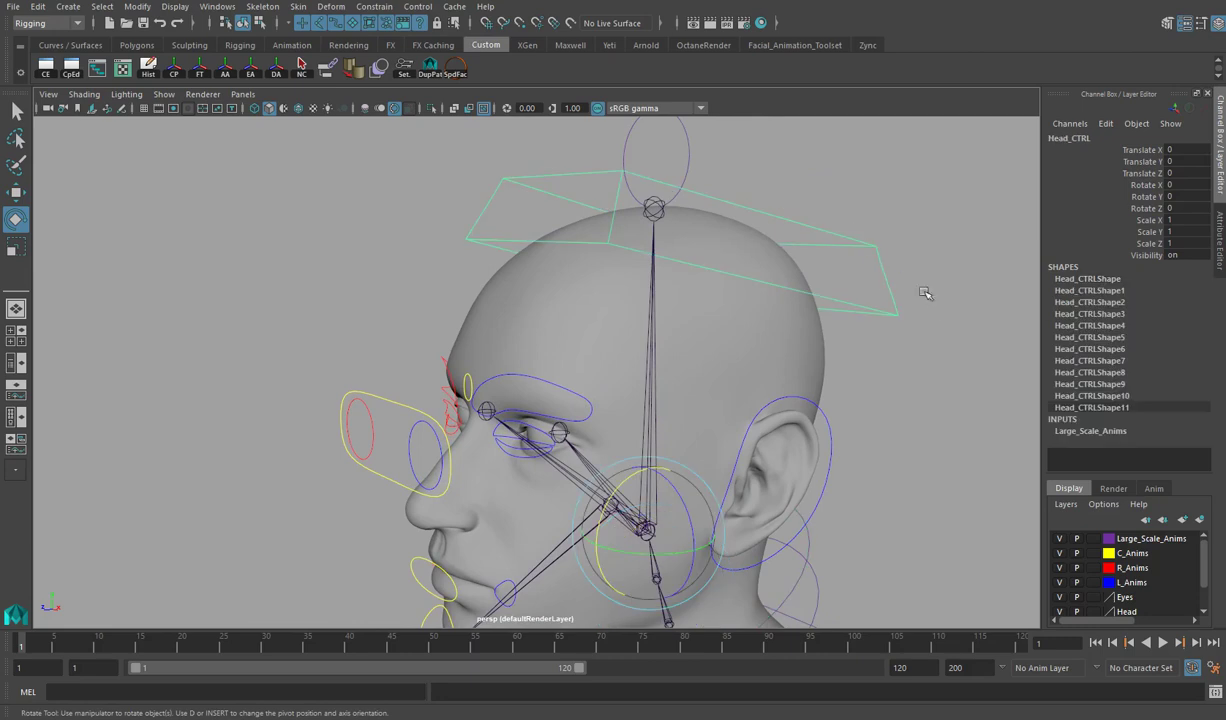
scroll(880, 287, "down", 2)
left_click_drag(880, 287, 737, 303, "alt")
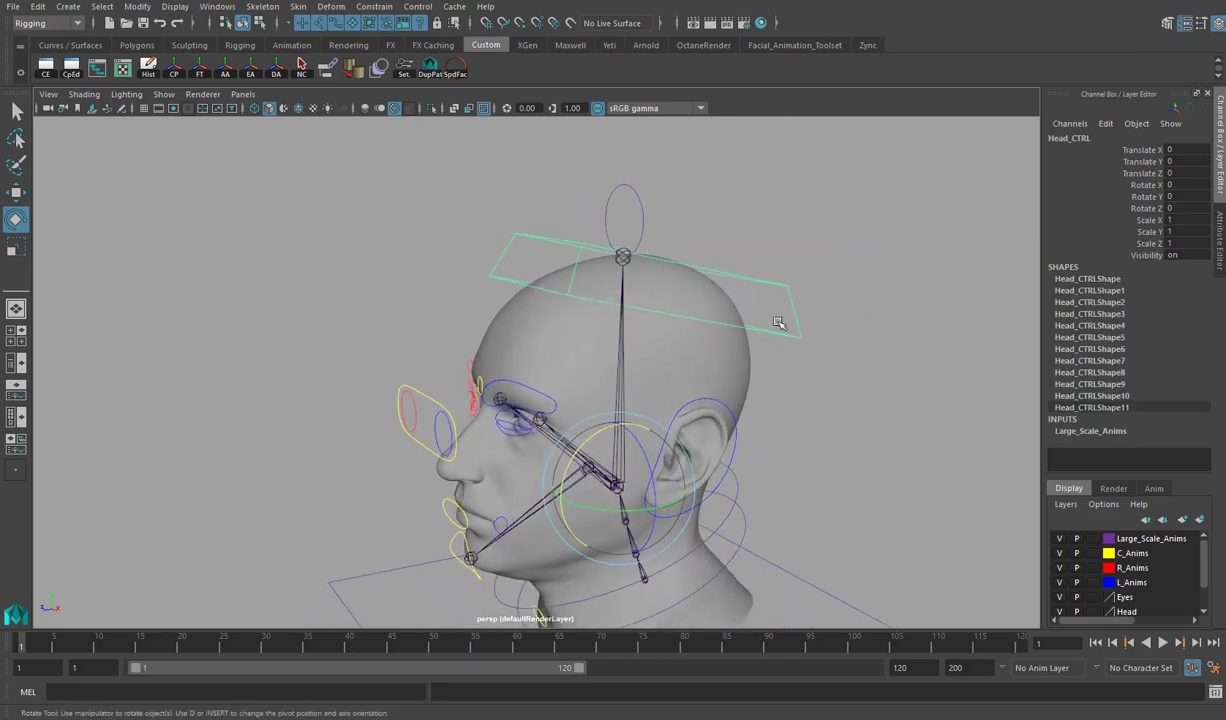
left_click_drag(622, 204, 669, 206)
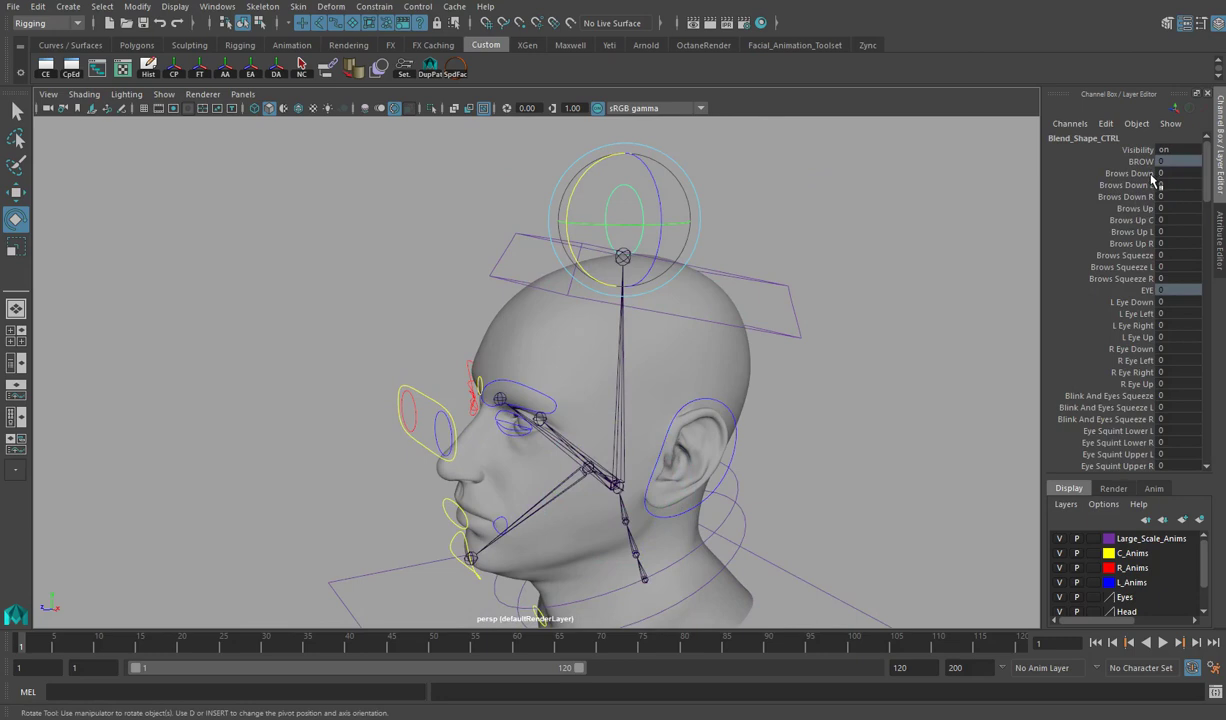
Scroll the Channel Box through the MOUTH, PHONEMES, NECK and CORRECTIVE SHAPES attributes, all at 0.
scroll(1121, 340, "down", 10)
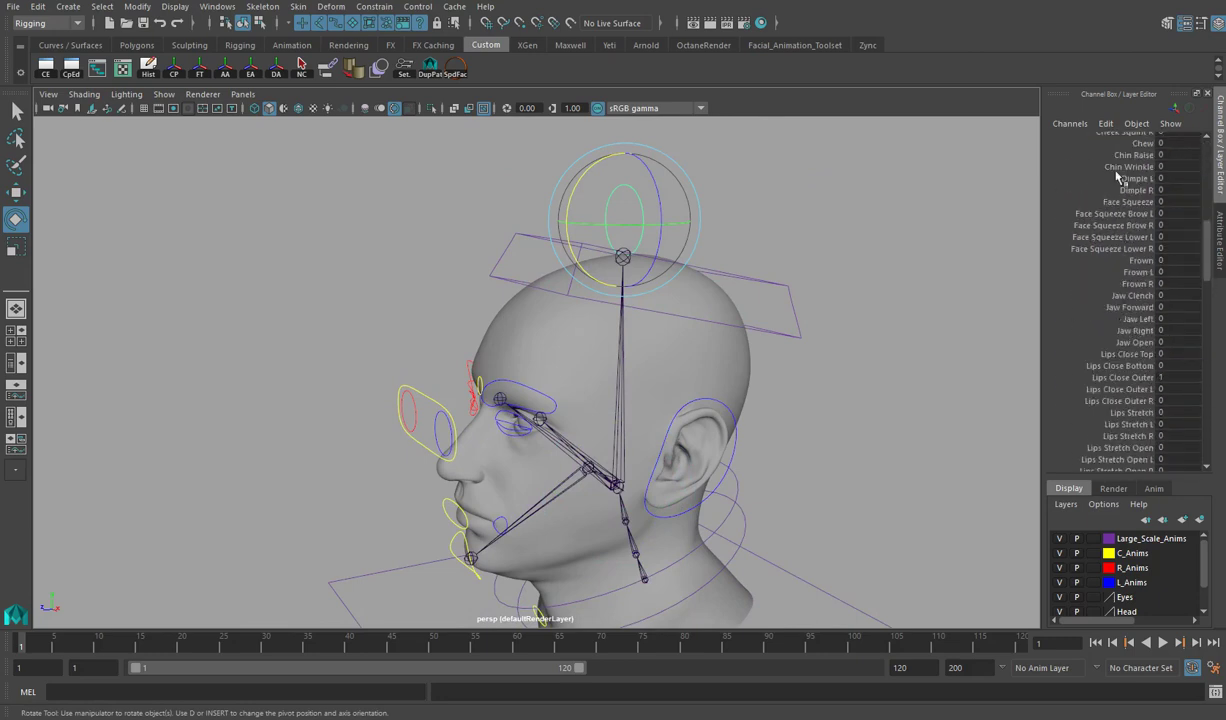
scroll(1140, 250, "down", 4)
scroll(1148, 262, "down", 6)
scroll(1148, 262, "down", 7)
scroll(1148, 262, "down", 1)
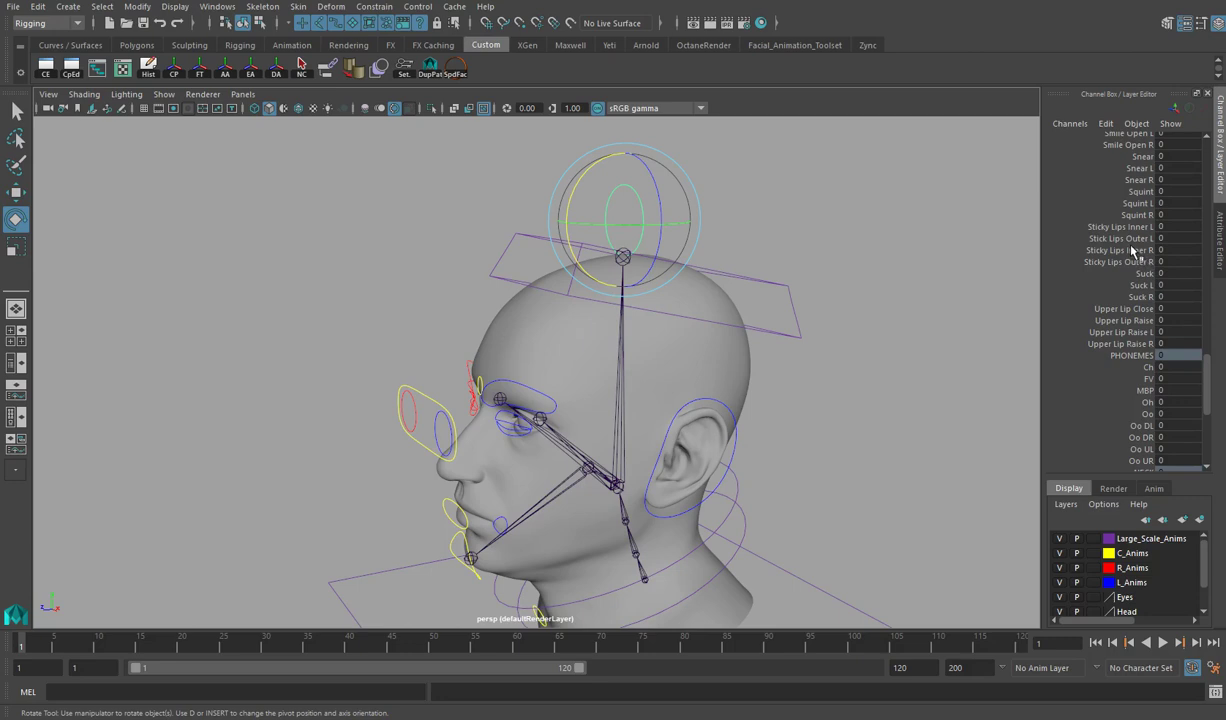
scroll(1132, 251, "down", 6)
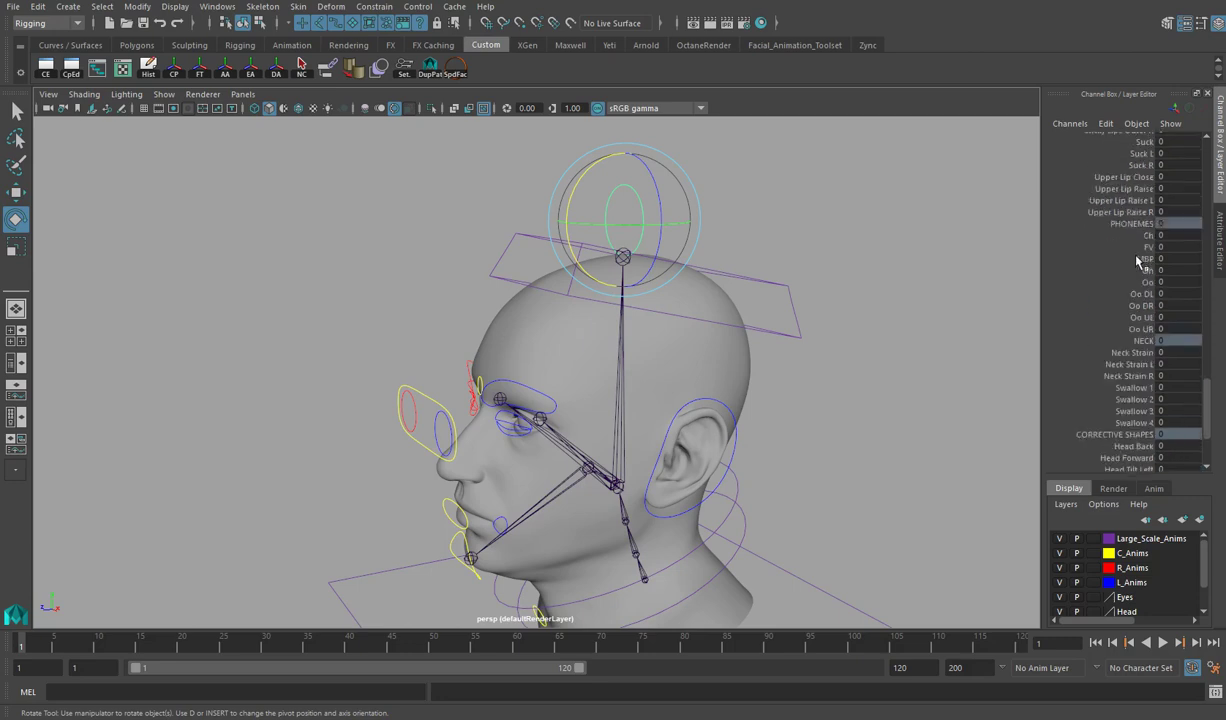
scroll(1137, 262, "up", 10)
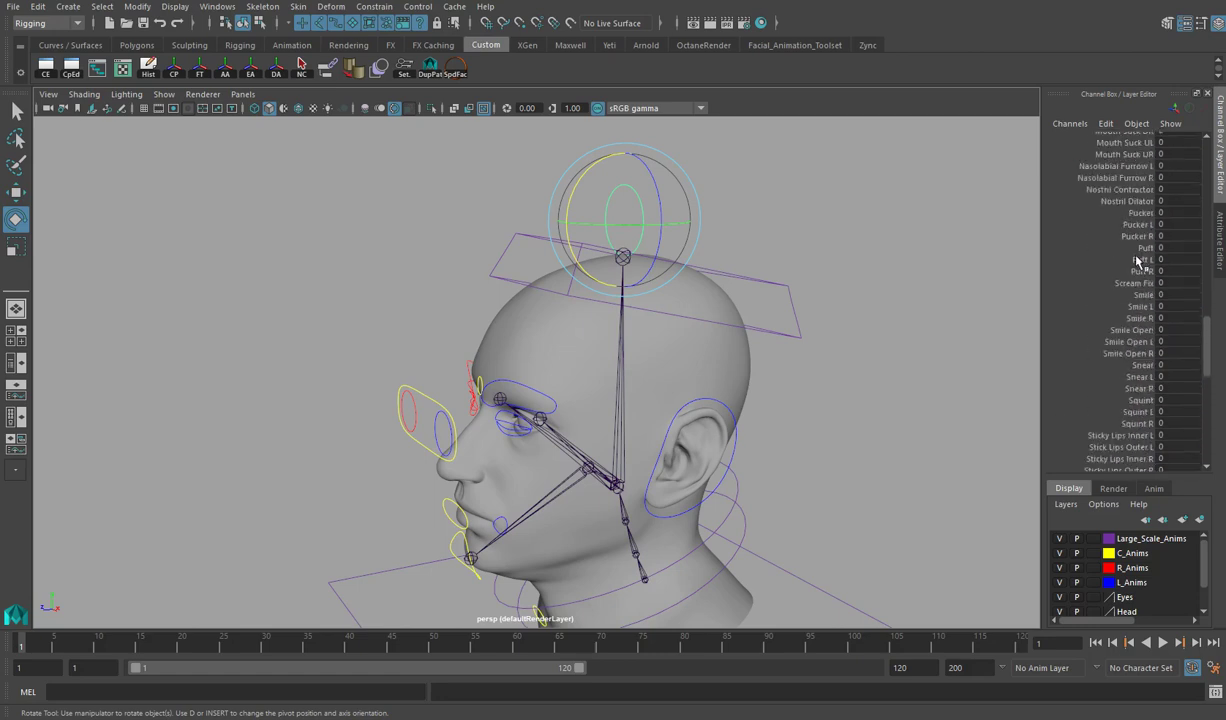
scroll(1137, 262, "up", 10)
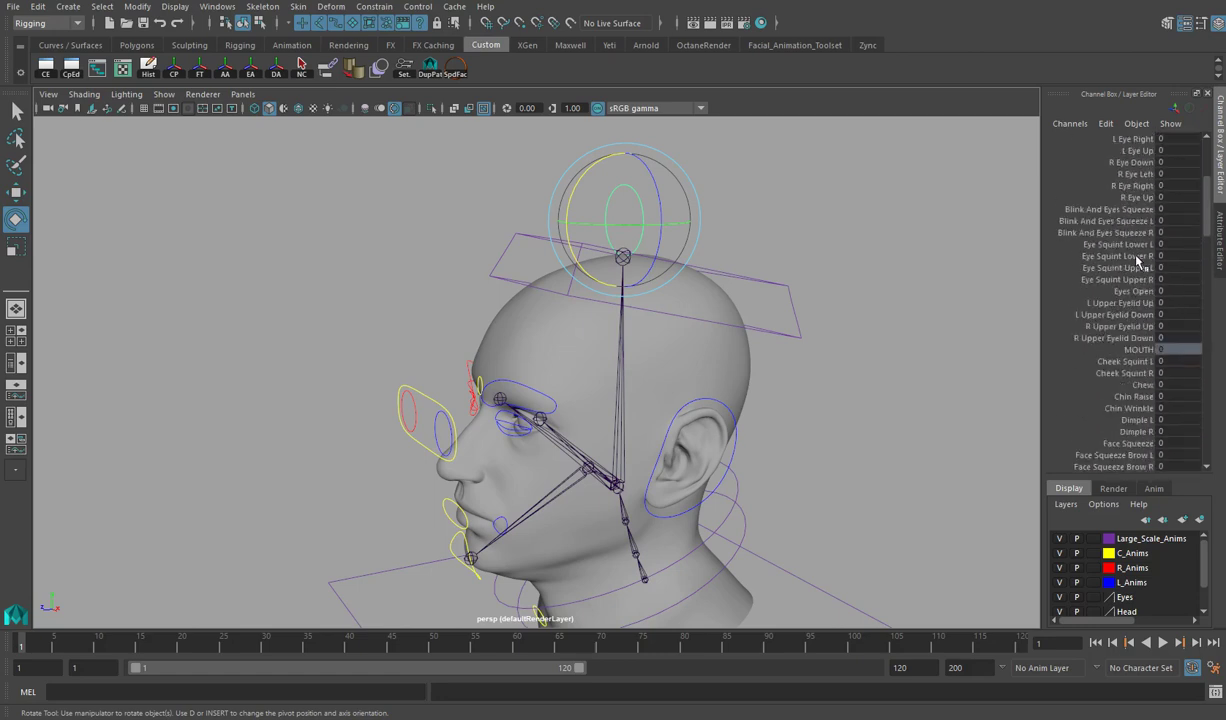
left_click_drag(563, 272, 705, 347, "alt")
left_click(742, 373)
right_click_drag(705, 347, 680, 345, "alt")
left_click_drag(680, 345, 772, 353, "alt")
middle_click_drag(772, 353, 795, 440, "alt")
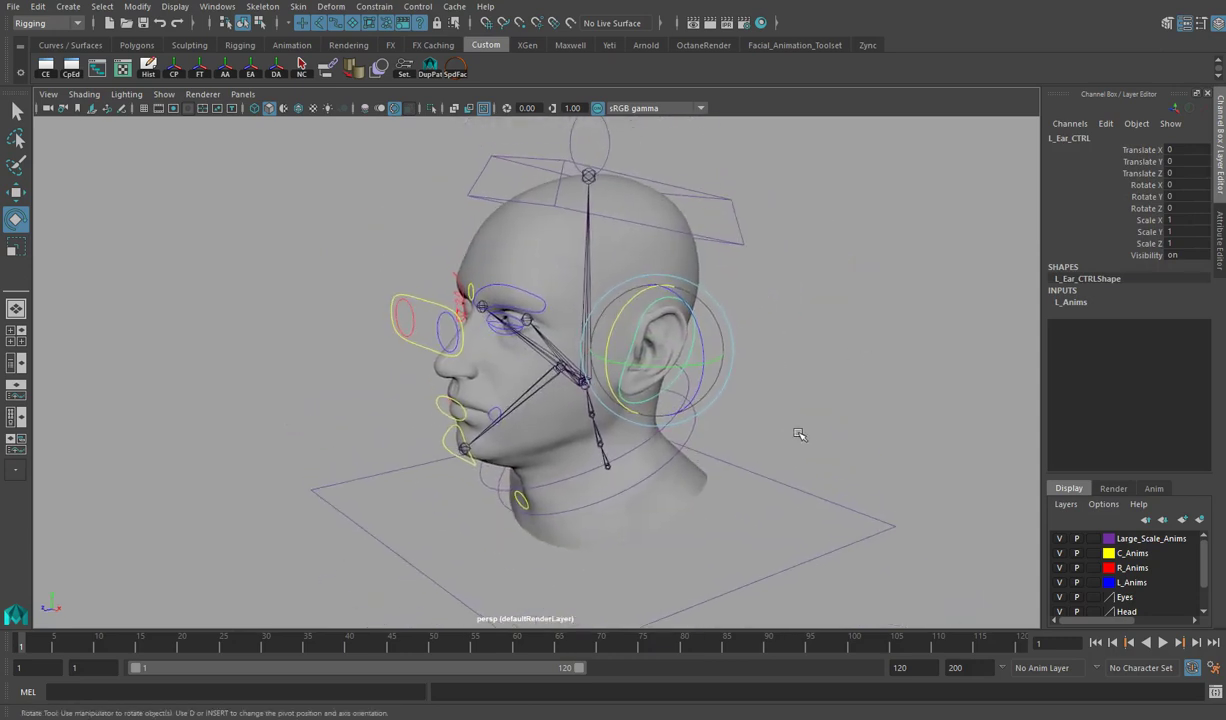
left_click(808, 346)
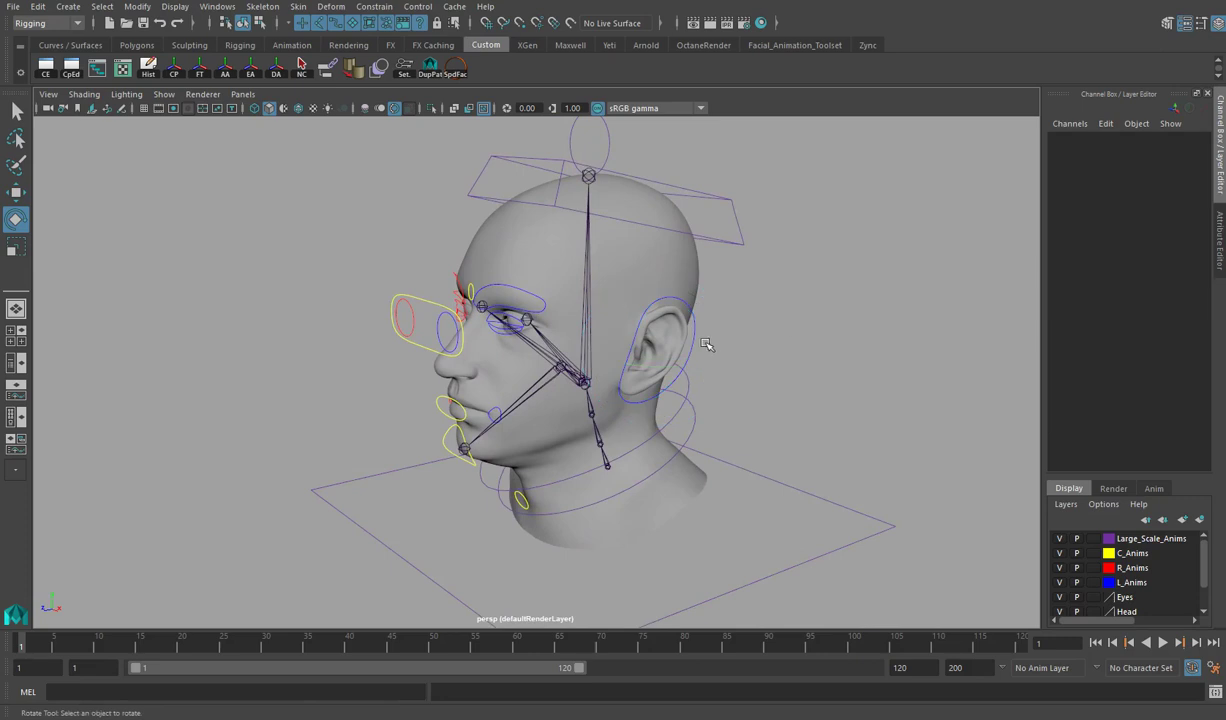
middle_click_drag(670, 354, 769, 303, "alt")
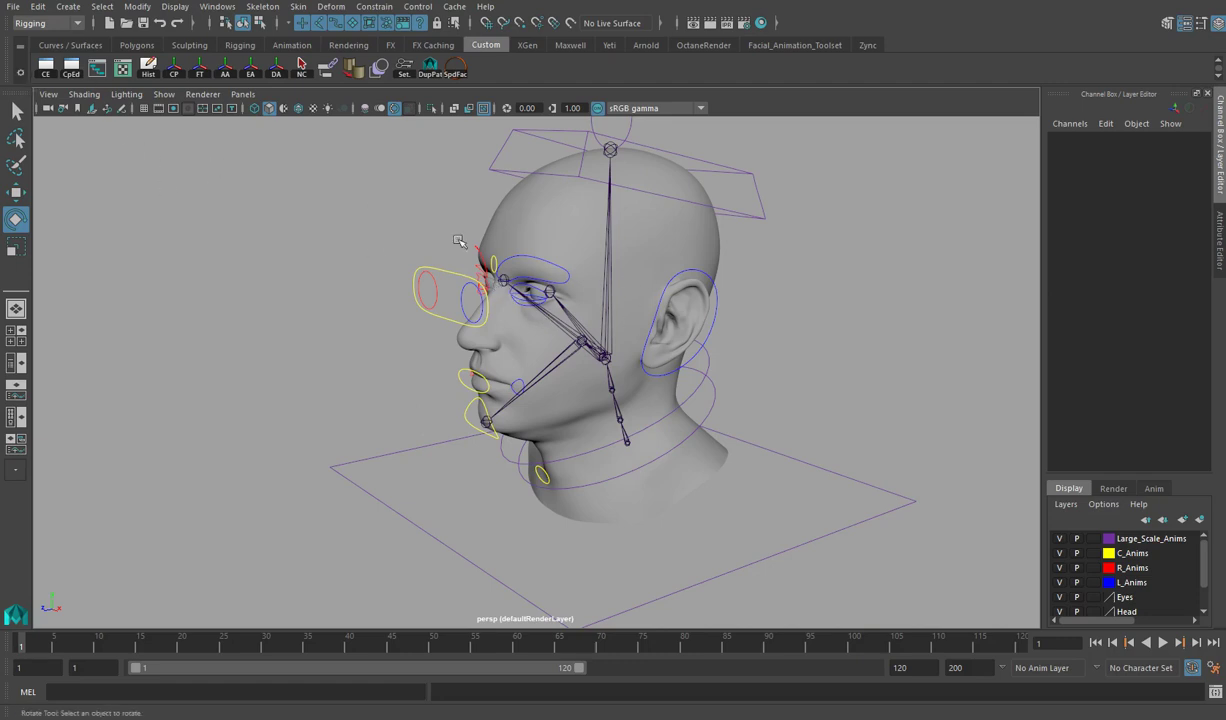
Set the File > Import options' file type to OBJ and open the import file browser.
left_click(13, 7)
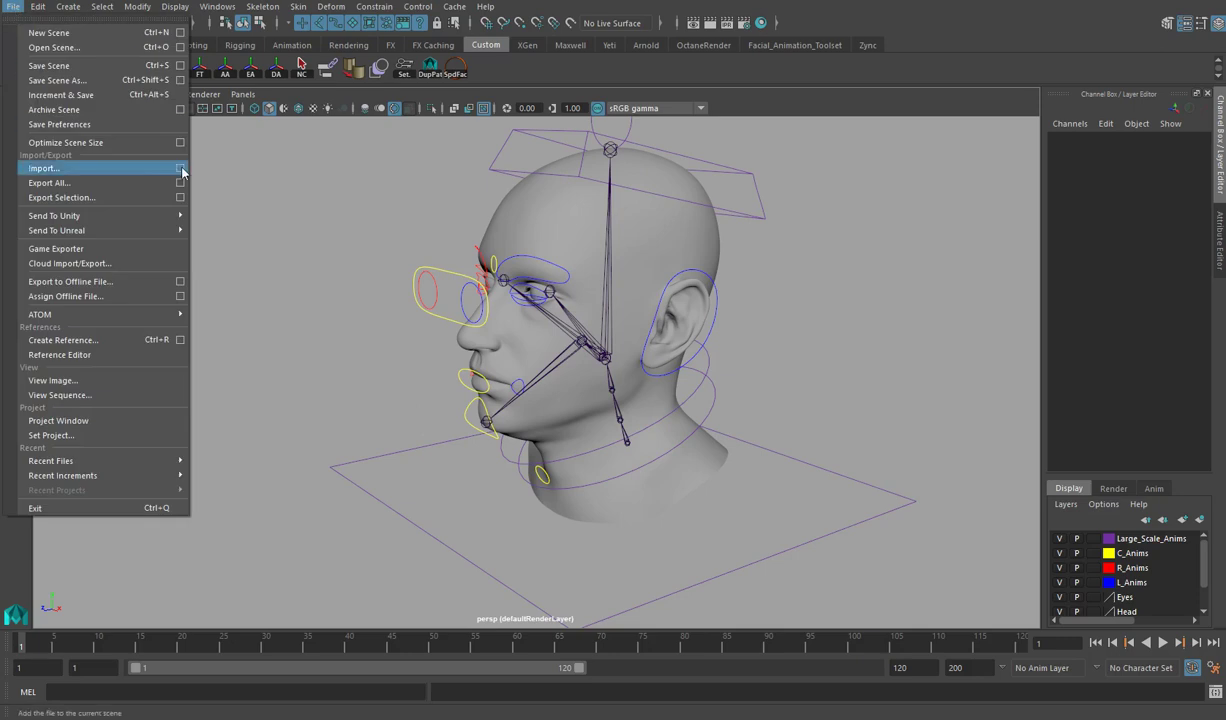
left_click(181, 169)
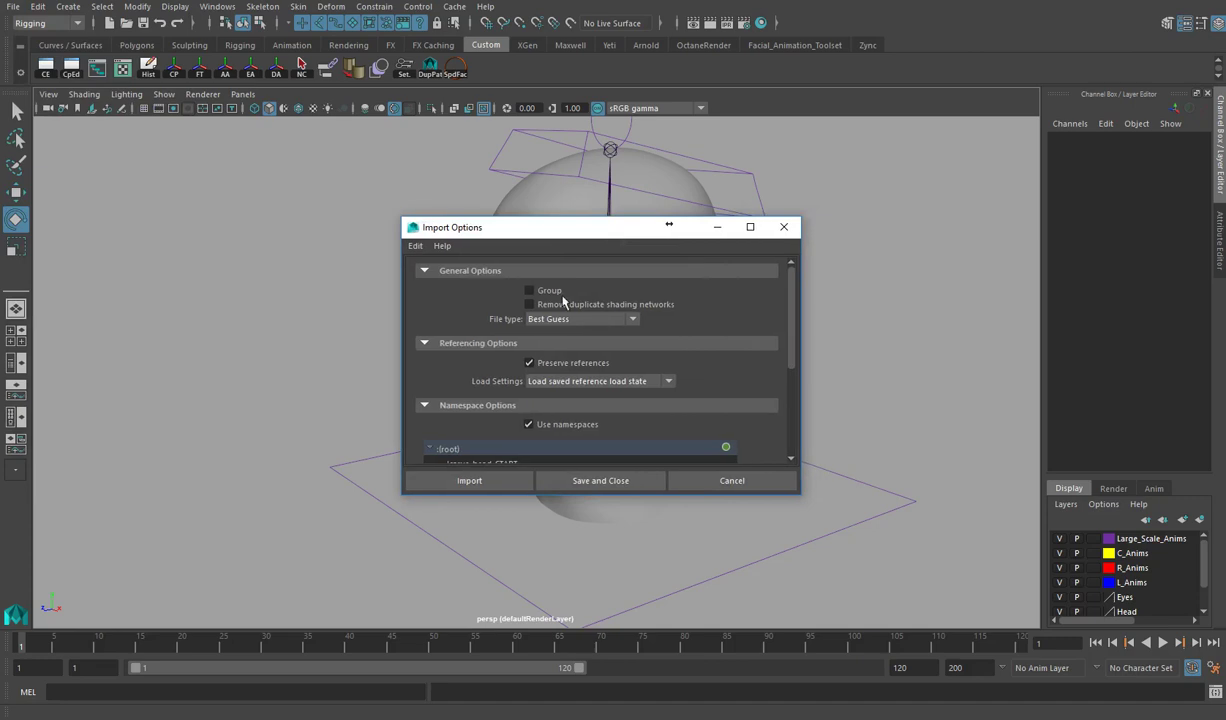
left_click(580, 319)
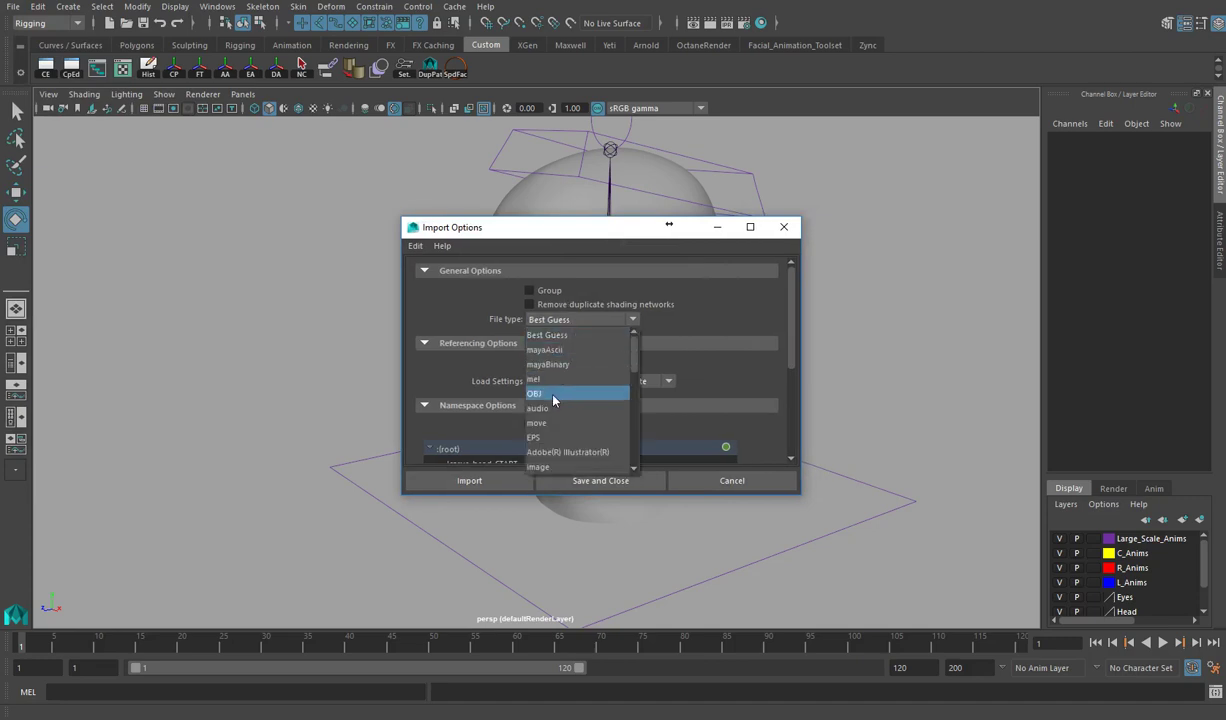
left_click(556, 392)
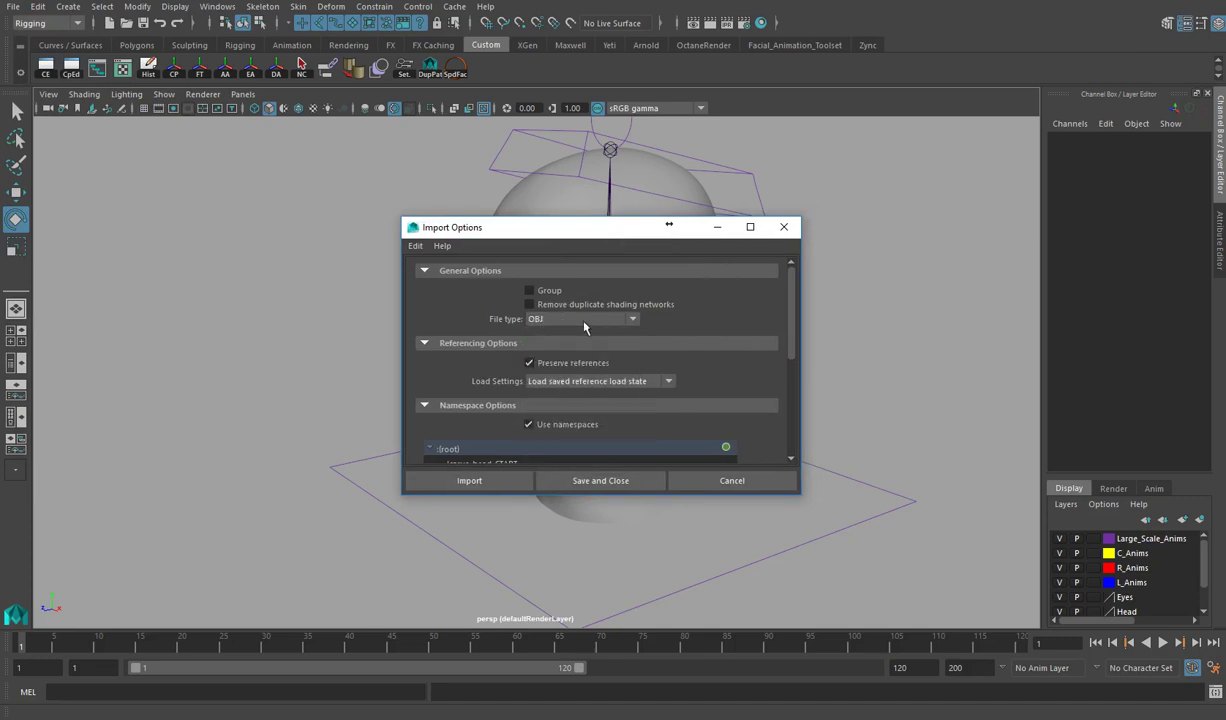
left_click_drag(792, 284, 793, 403)
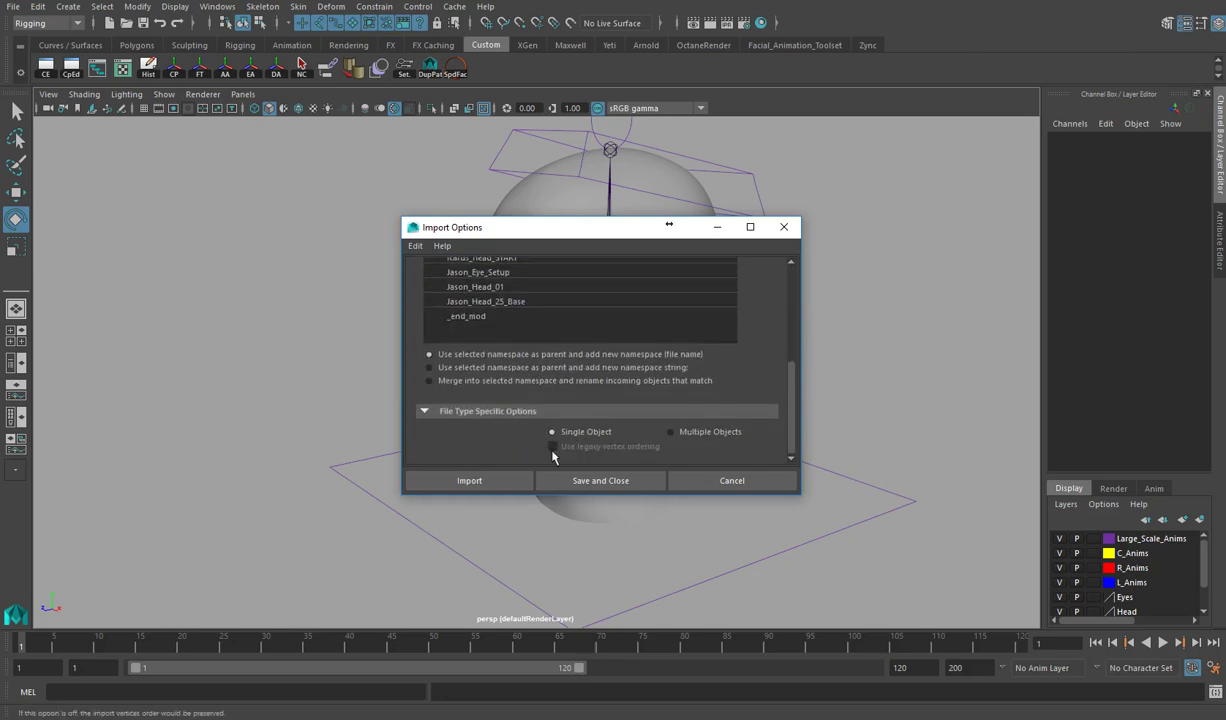
left_click(481, 482)
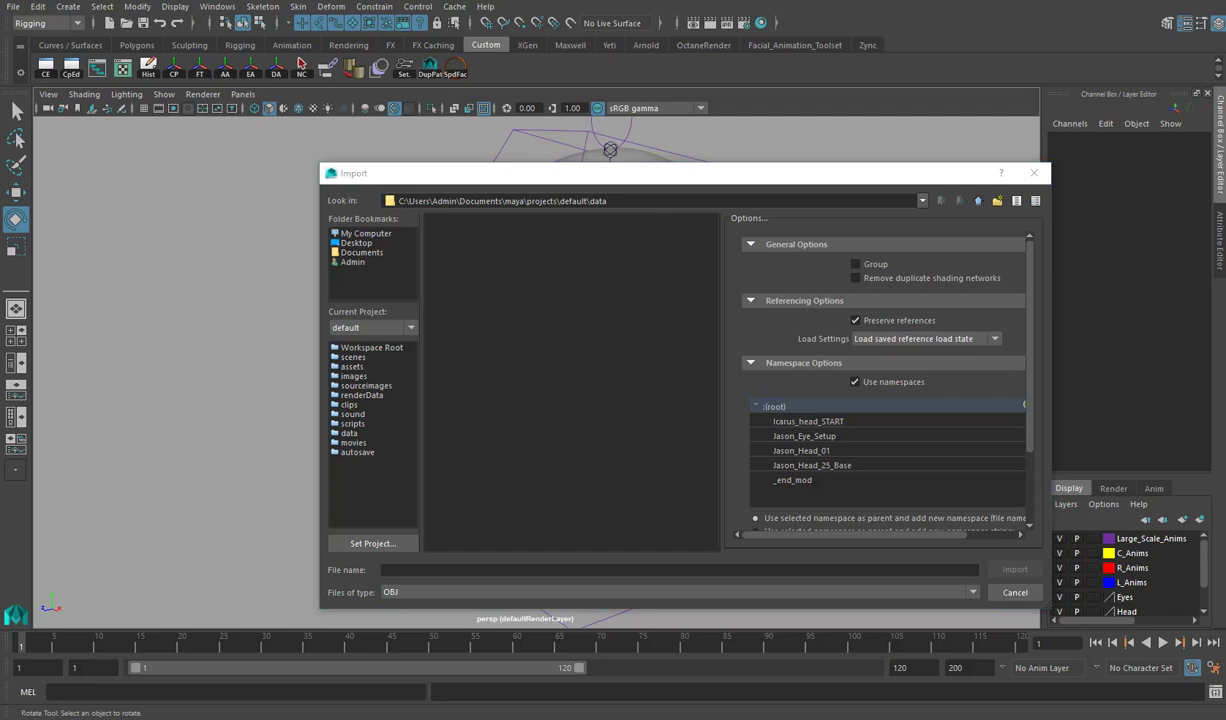
Browse to F:\00_Mocap 3\Week 02\Tutorial and pick Icarus_head_START.obj.
triple_click(638, 200)
type("F:\\00_Mocap 3\\Week 02\\Tutorial")
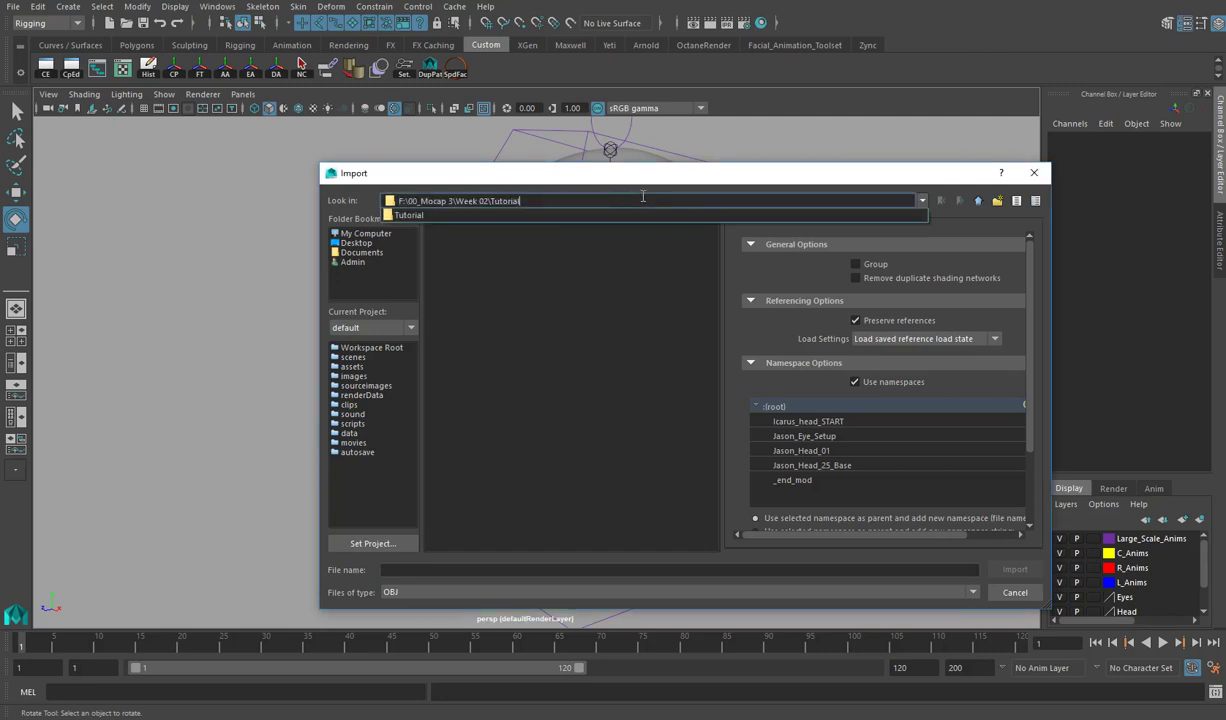
key("Return")
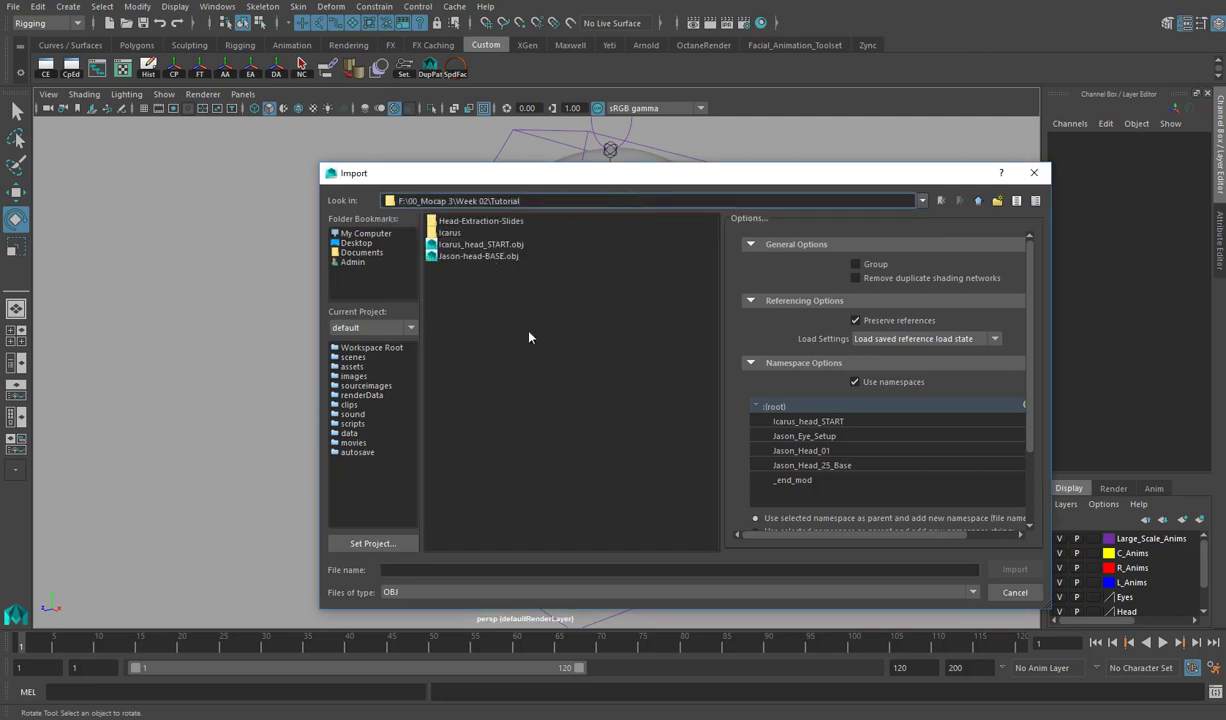
left_click(490, 245)
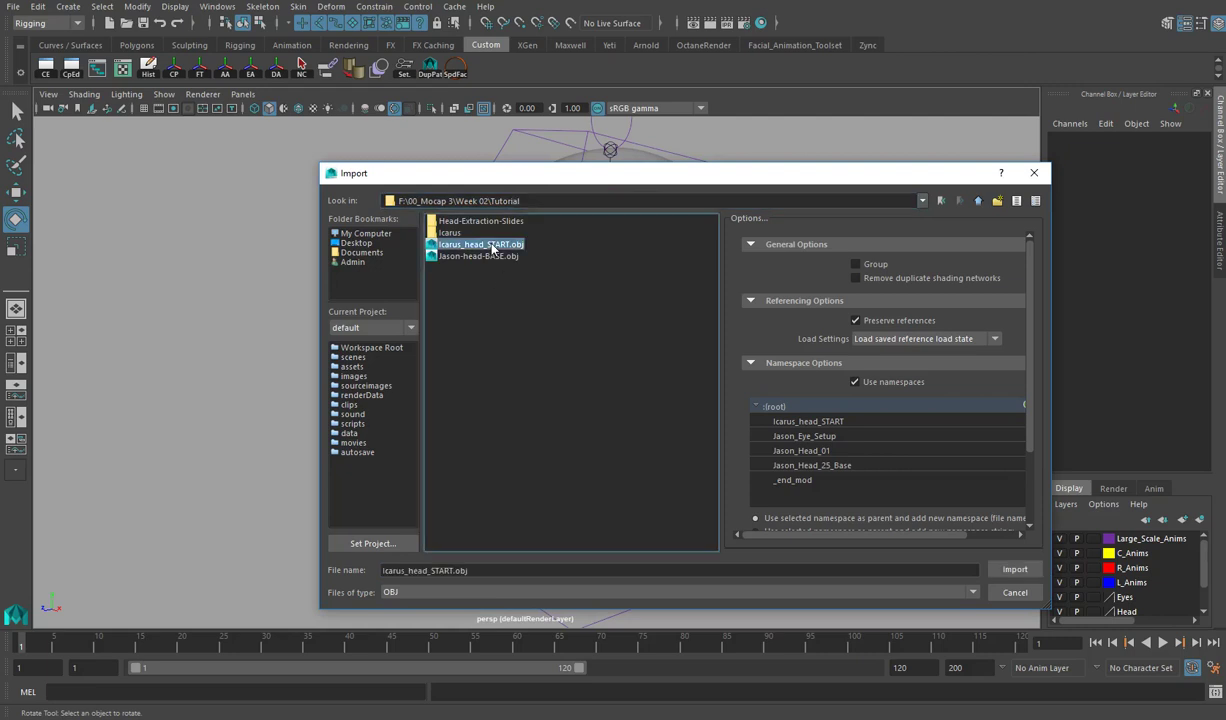
Import Icarus_head_START.obj and select the tiny imported mesh sitting at the rig's neck.
double_click(490, 246)
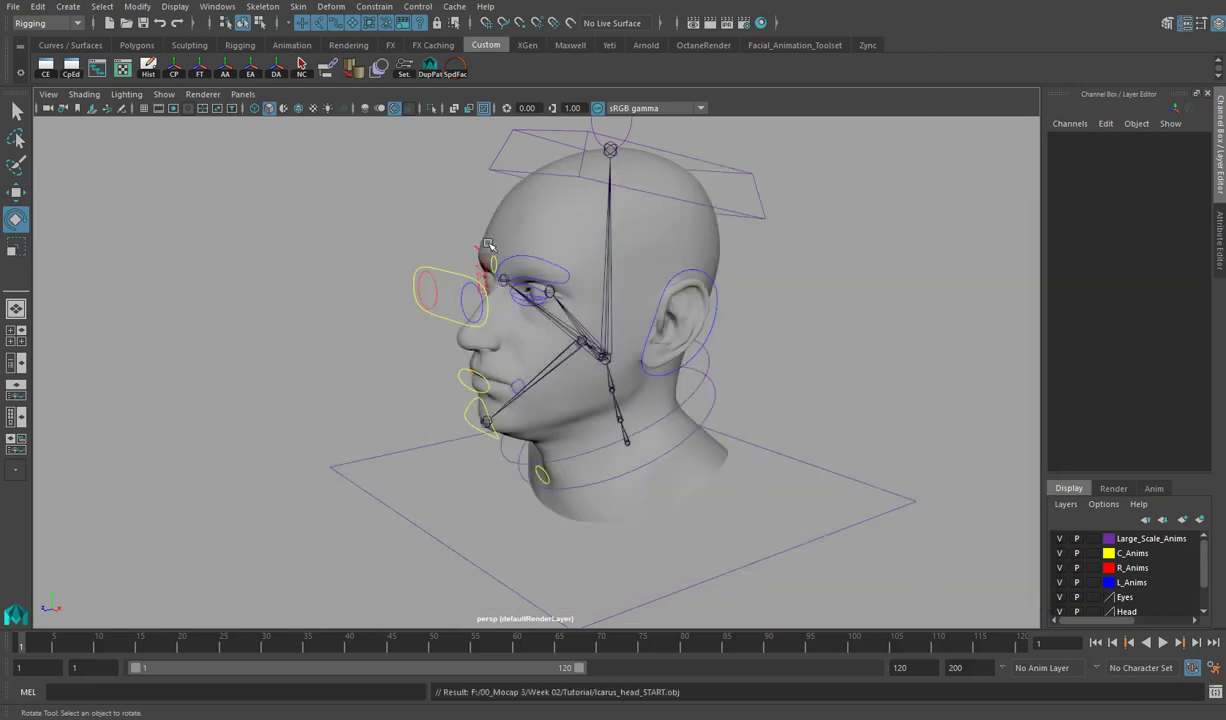
left_click_drag(693, 501, 620, 481, "alt")
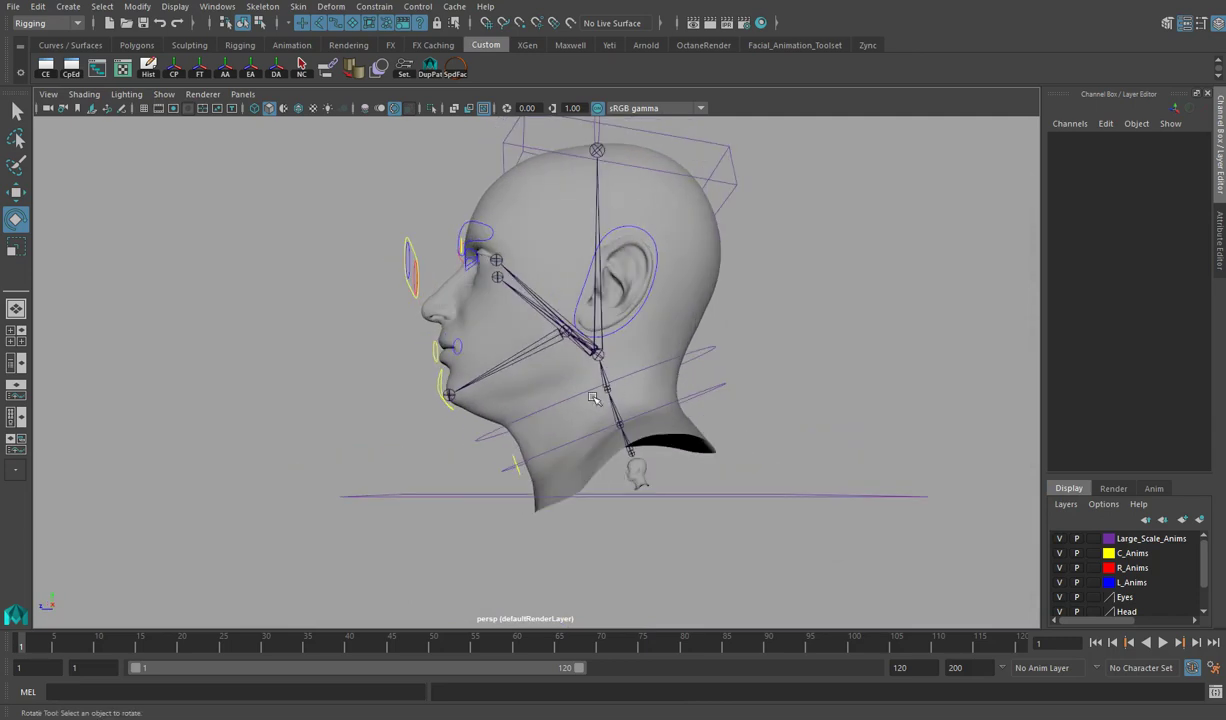
left_click_drag(583, 347, 541, 290, "alt")
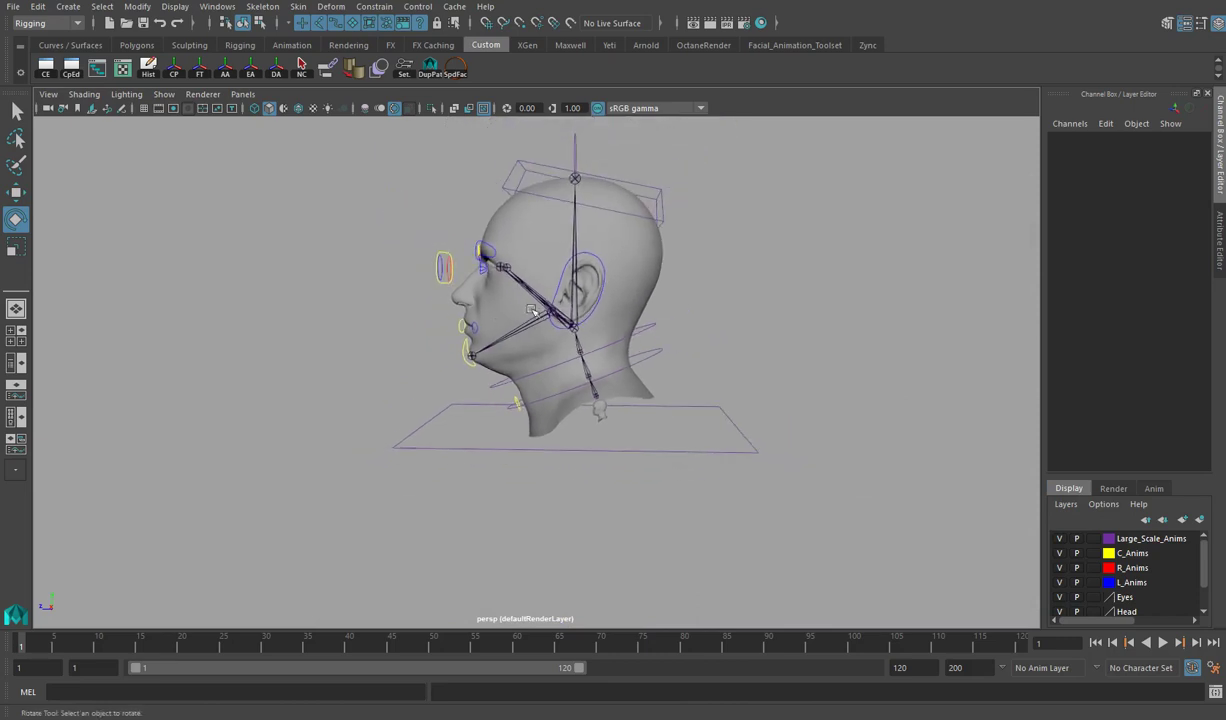
right_click_drag(597, 417, 614, 429, "alt")
left_click(620, 422)
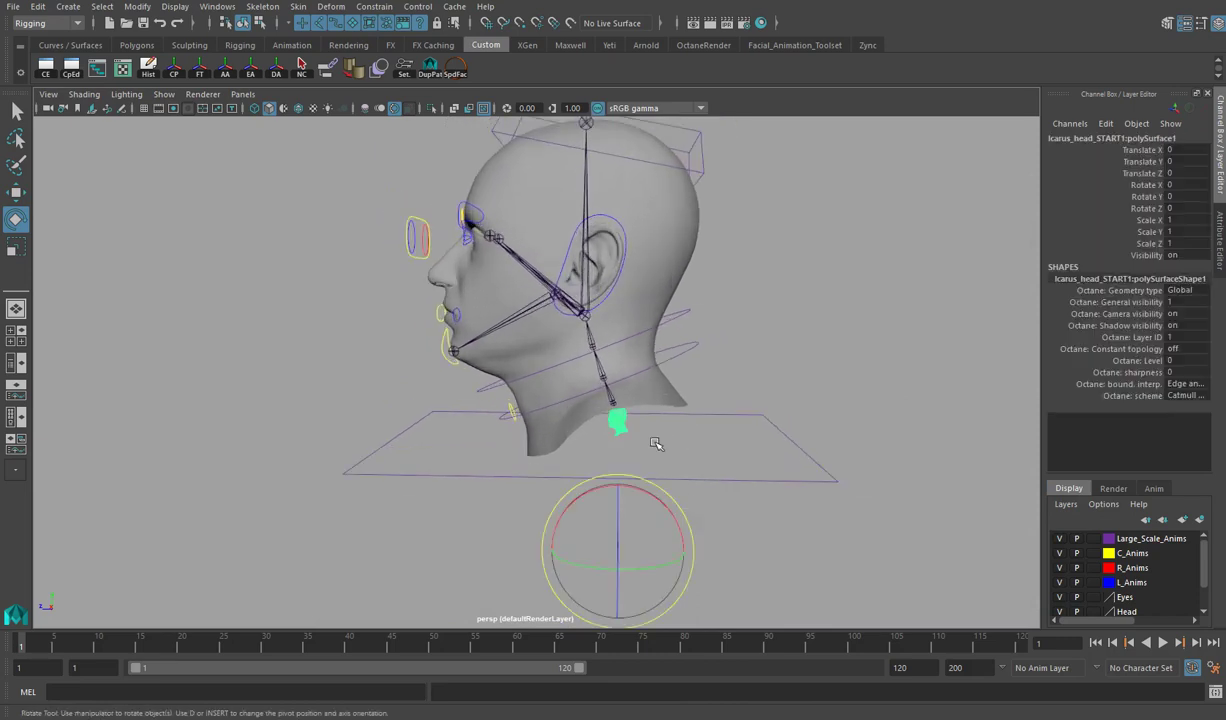
left_click_drag(624, 419, 537, 410, "alt")
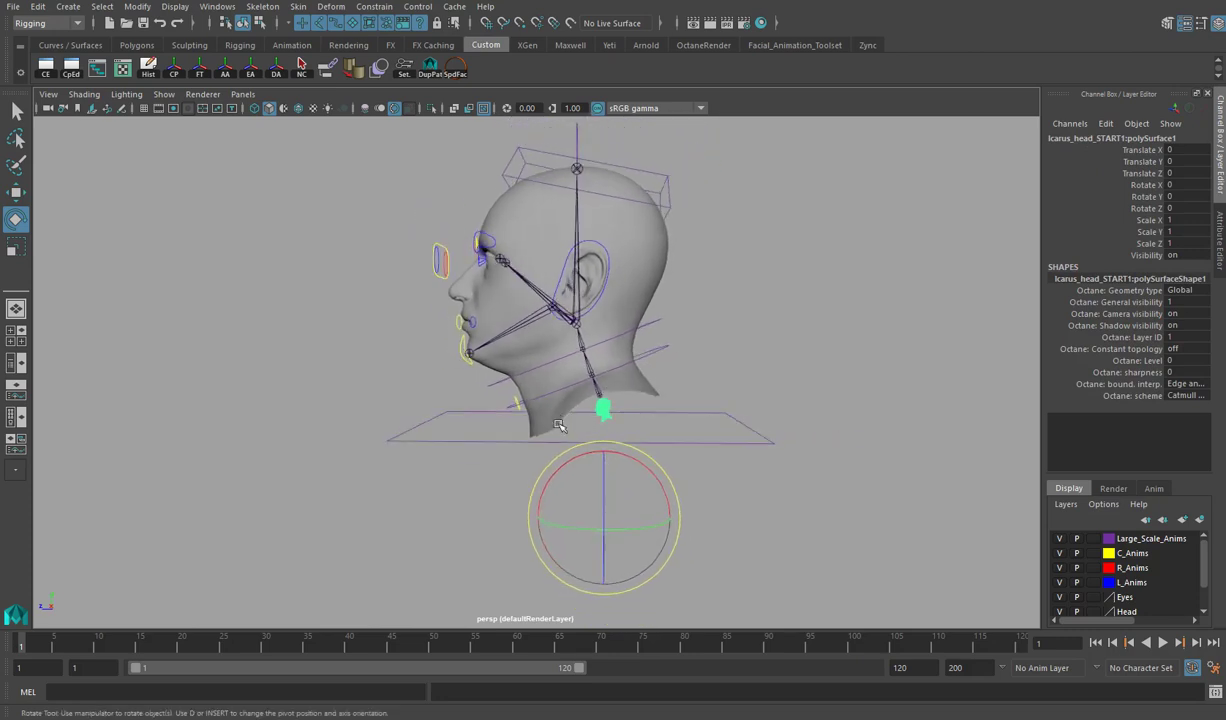
Apply Modify > Center Pivot to the imported Icarus head mesh.
left_click(138, 7)
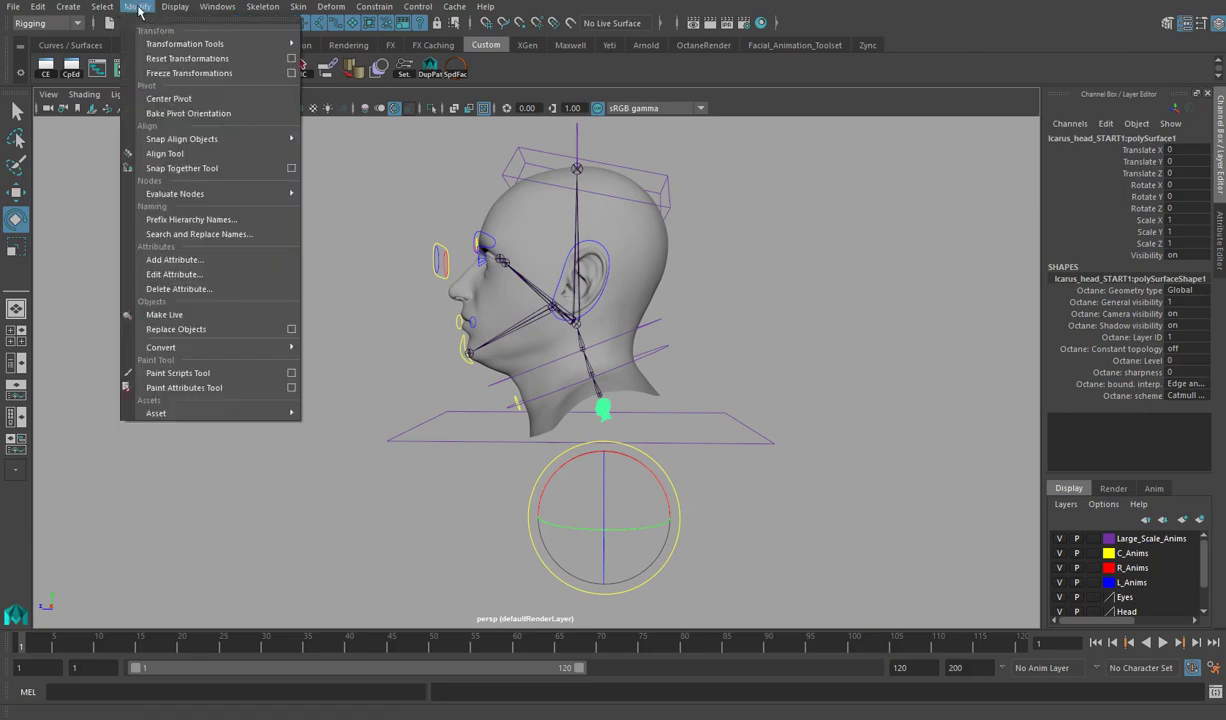
left_click(208, 100)
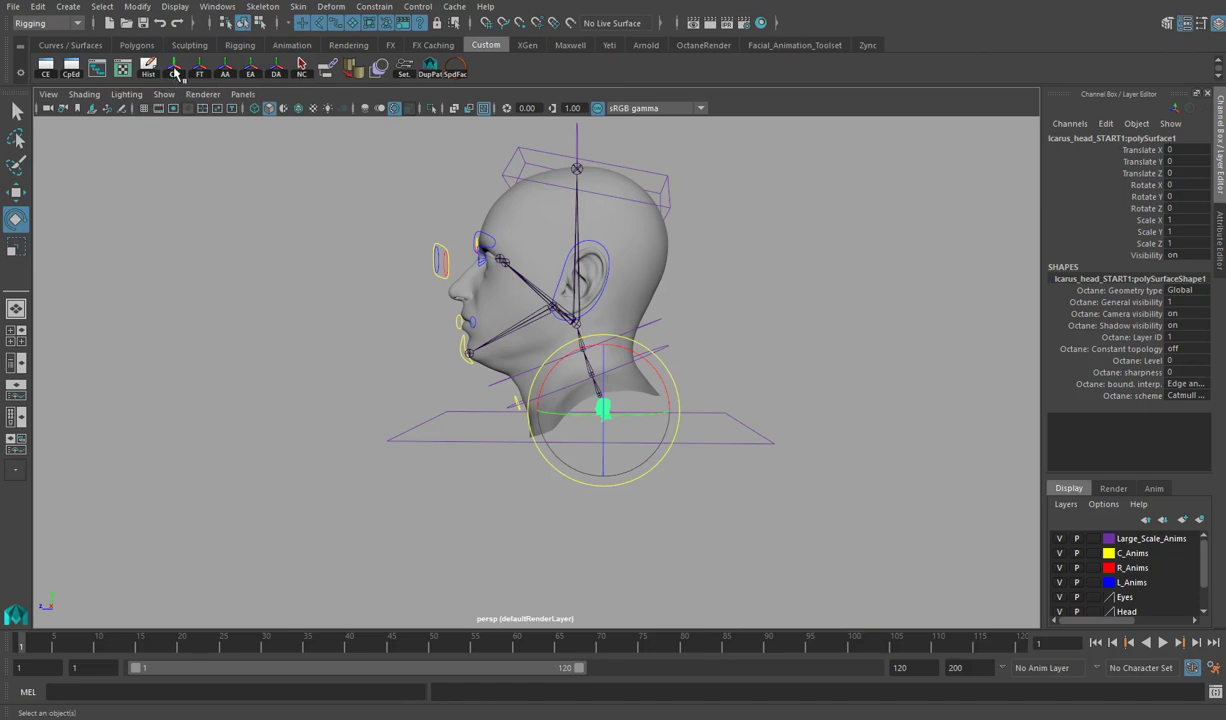
Scale the imported head up uniformly to about 11.592.
right_click_drag(223, 335, 603, 416, "alt")
left_click_drag(603, 416, 235, 364, "alt")
scroll(557, 430, "down", 3)
scroll(554, 432, "down", 2)
left_click_drag(451, 339, 359, 383, "alt")
left_click_drag(437, 243, 437, 299, "alt")
left_click_drag(408, 205, 422, 241, "alt")
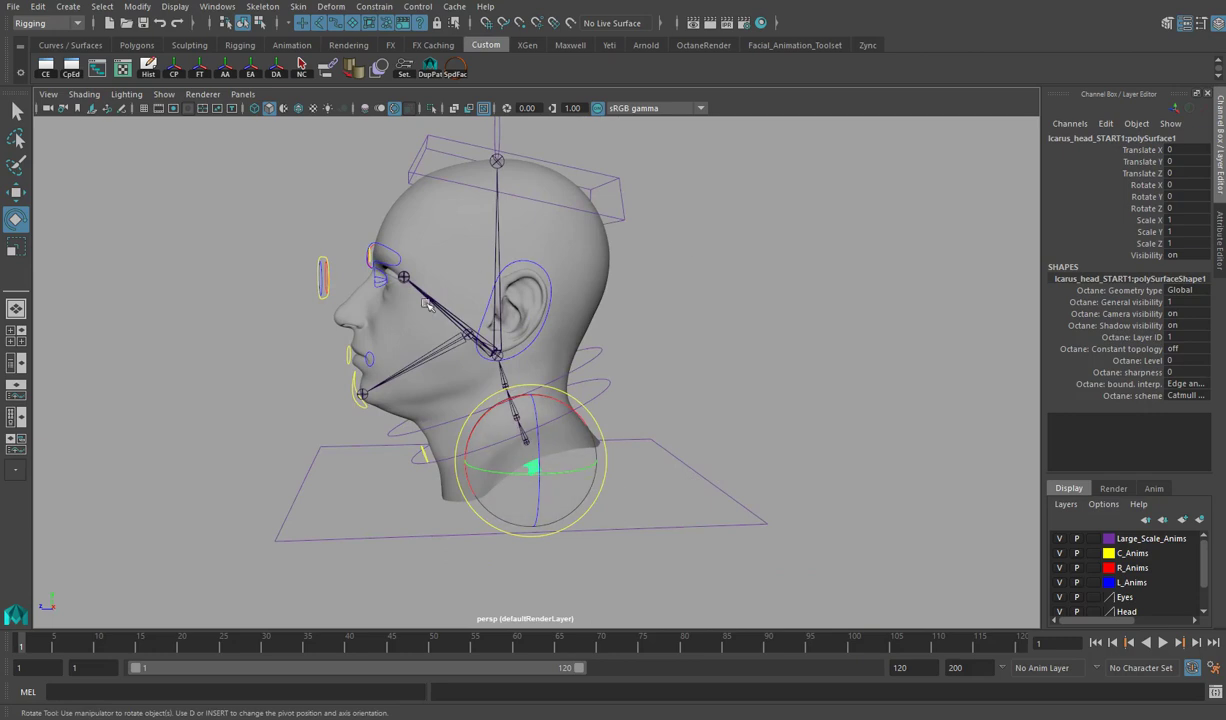
left_click_drag(487, 514, 494, 442, "alt")
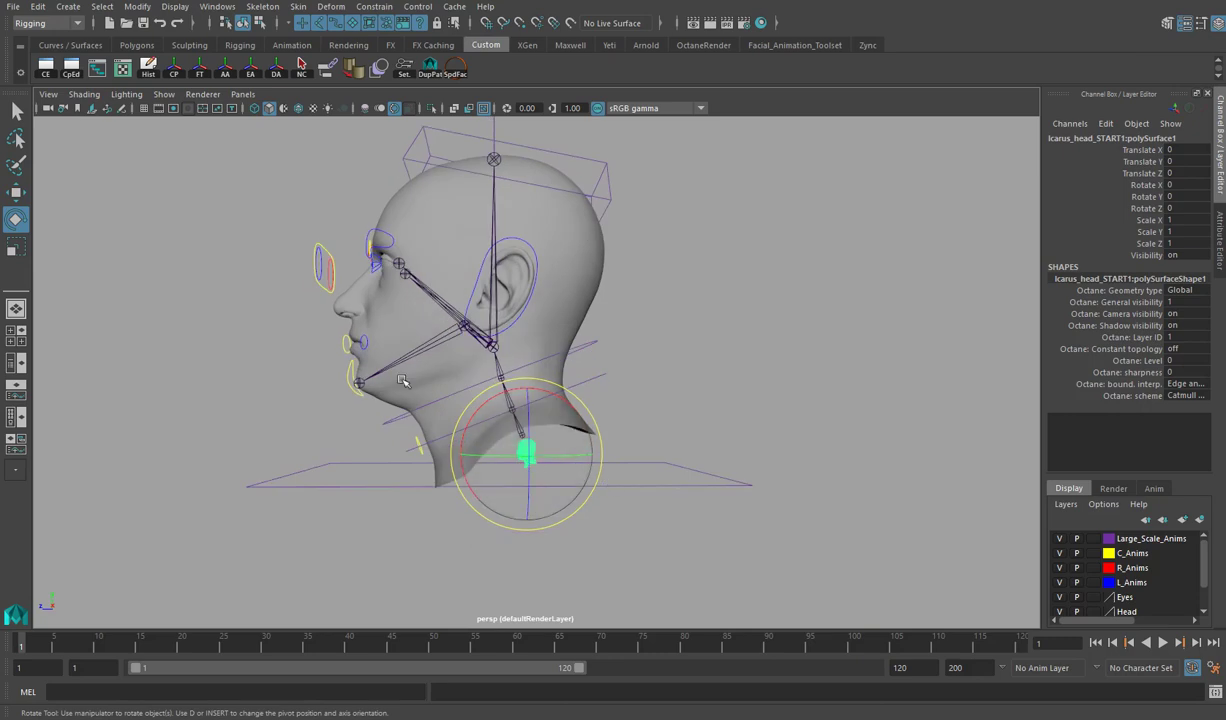
left_click_drag(561, 250, 548, 245, "alt")
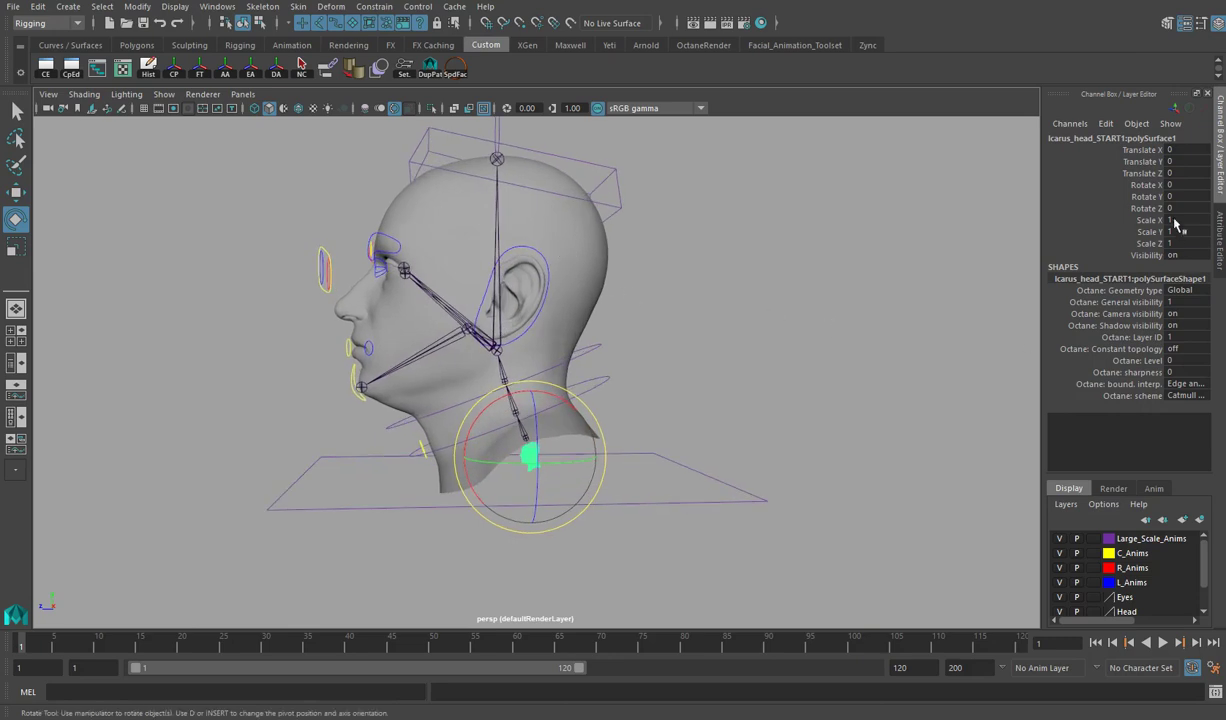
key("r")
left_click_drag(522, 432, 709, 468)
In the four-view layout, raise the imported head to Translate Y 15.667, Z 5.861.
key("space")
key("space")
scroll(667, 333, "up", 5)
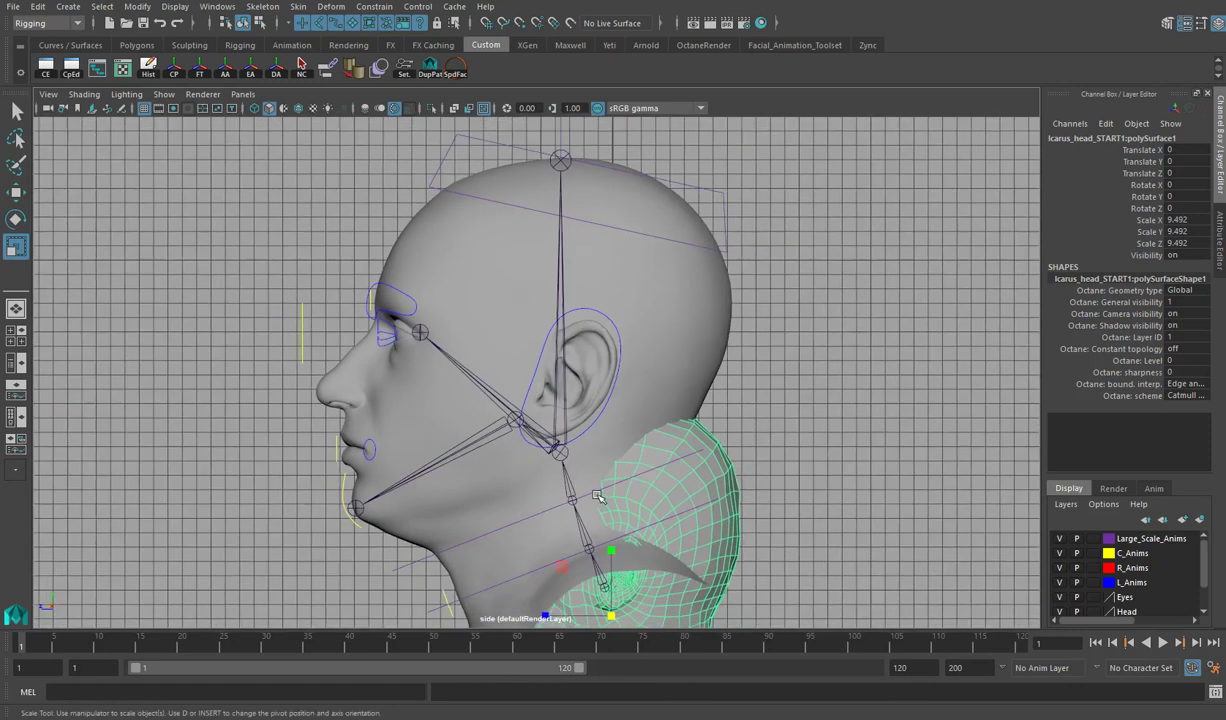
scroll(667, 333, "down", 1)
middle_click_drag(667, 333, 645, 430, "alt")
key("w")
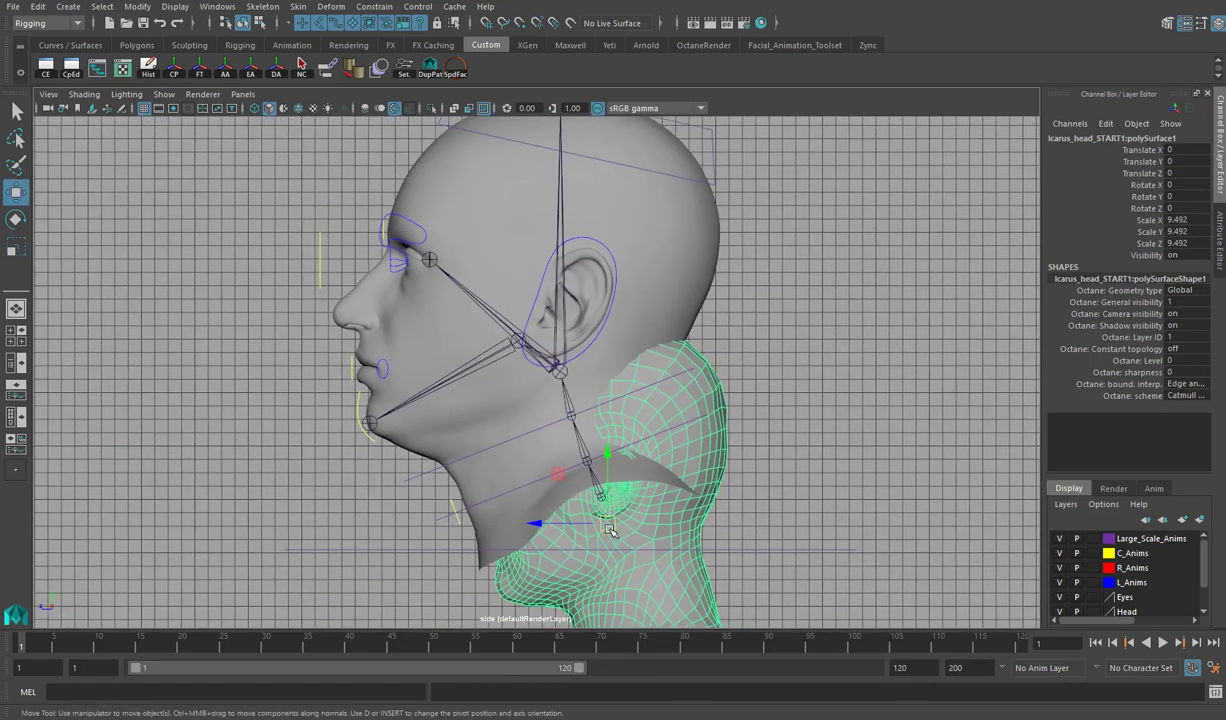
left_click_drag(585, 505, 600, 330)
In wireframe, move the imported head down, aside, then back onto the original head.
key("r")
key("4")
middle_click_drag(600, 330, 580, 345, "alt")
key("w")
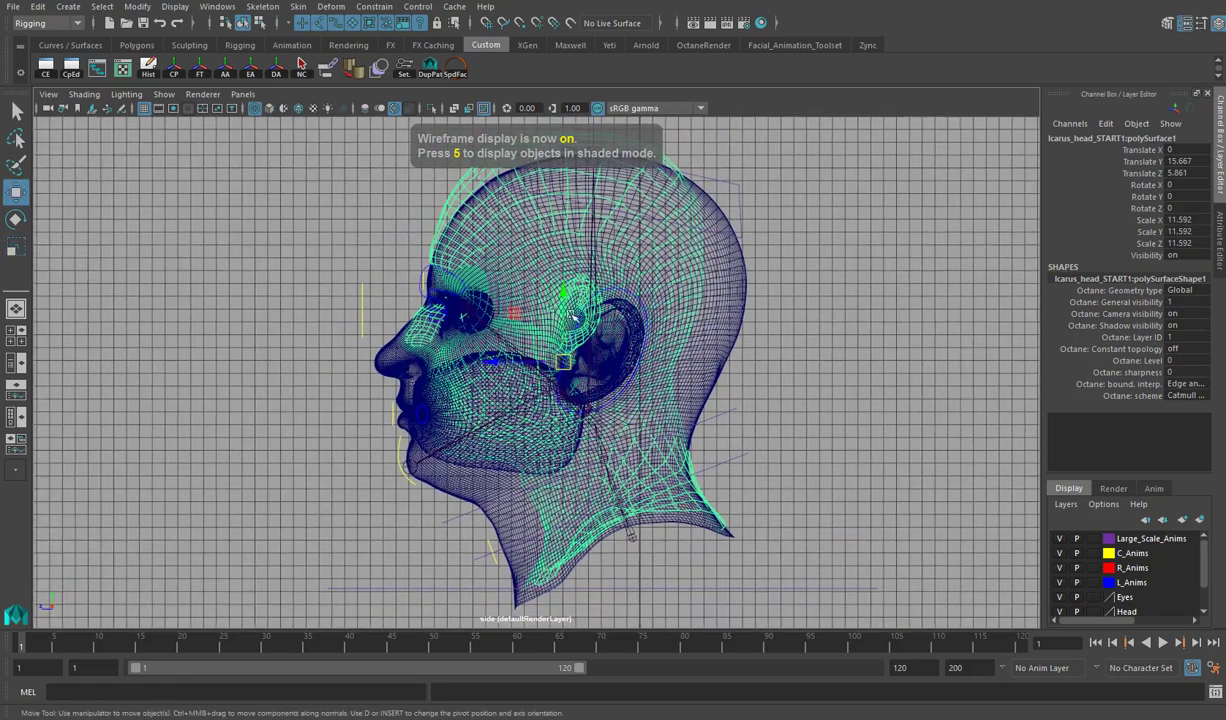
left_click_drag(565, 300, 576, 328)
left_click_drag(490, 383, 717, 383)
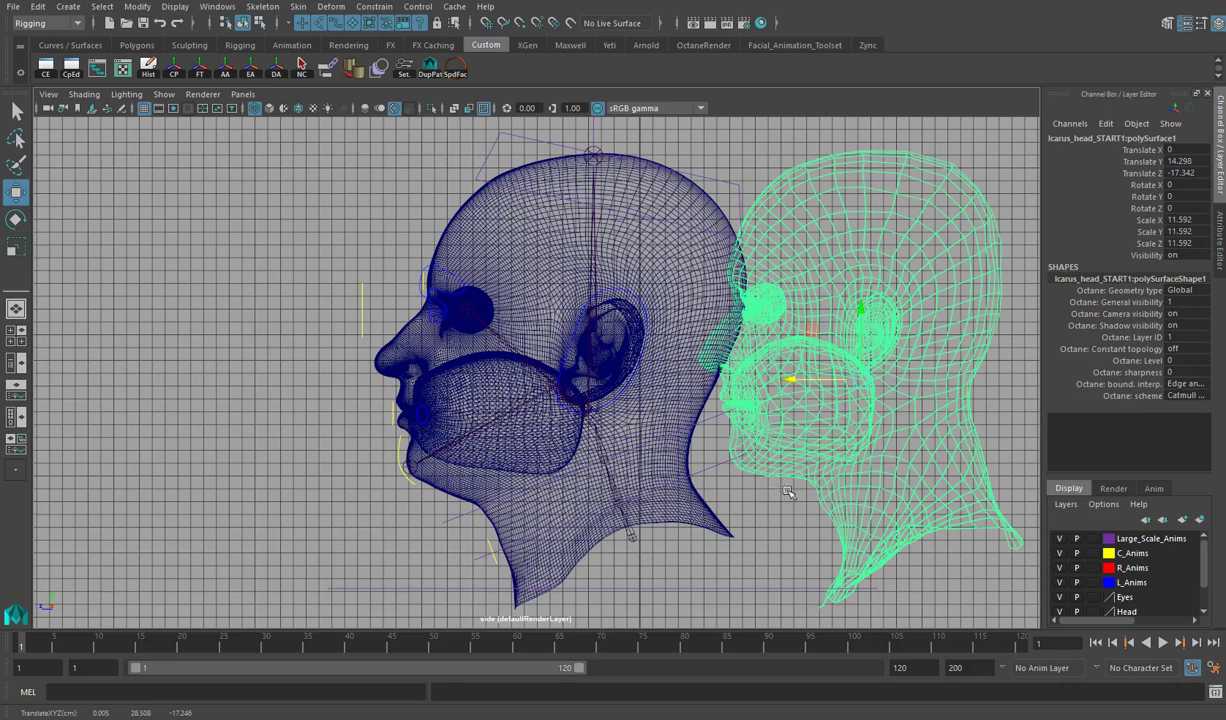
left_click_drag(792, 381, 584, 384)
Fine-tune the imported head to scale 11.986 at Translate Y 13.329, Z 5.291.
key("r")
key("w")
left_click_drag(568, 311, 569, 322)
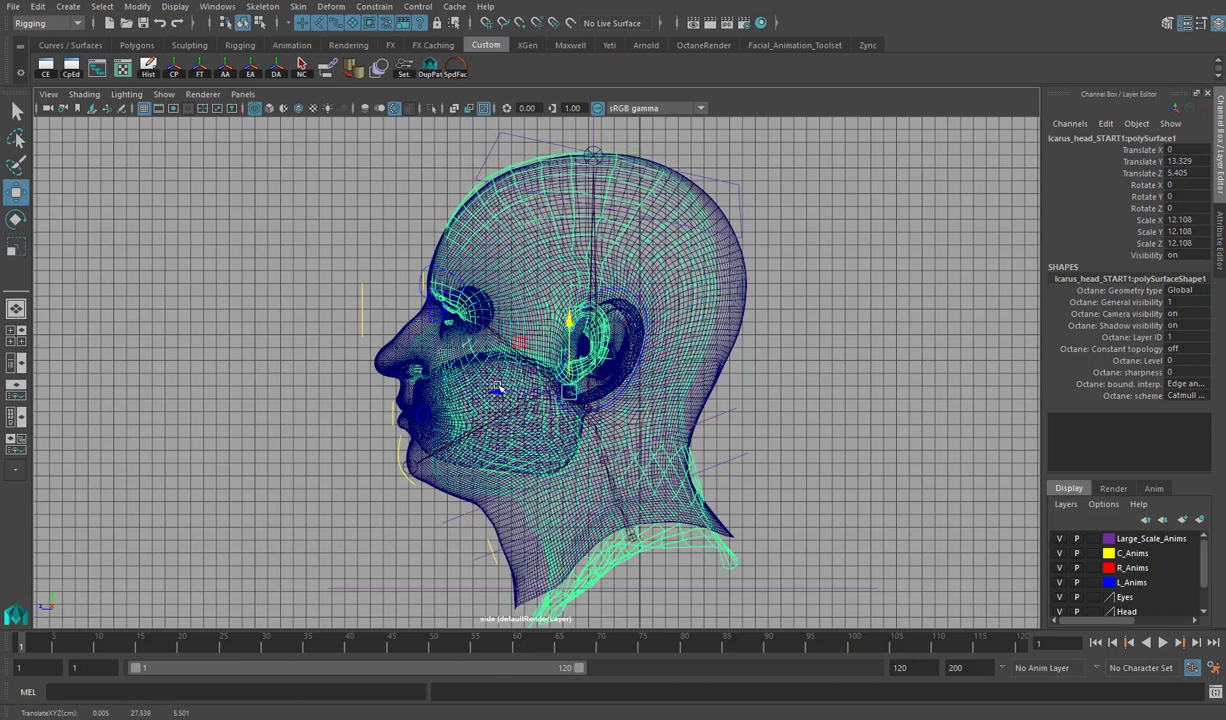
left_click_drag(500, 389, 547, 396)
key("r")
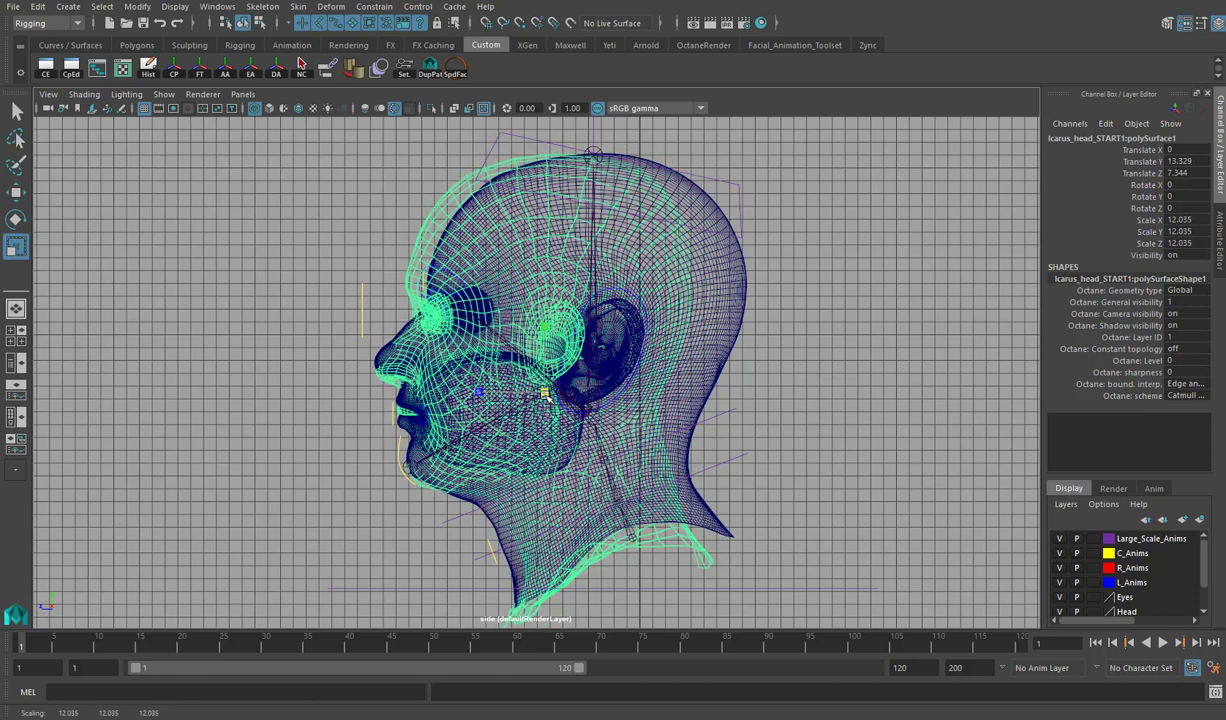
left_click_drag(546, 396, 514, 394)
key("w")
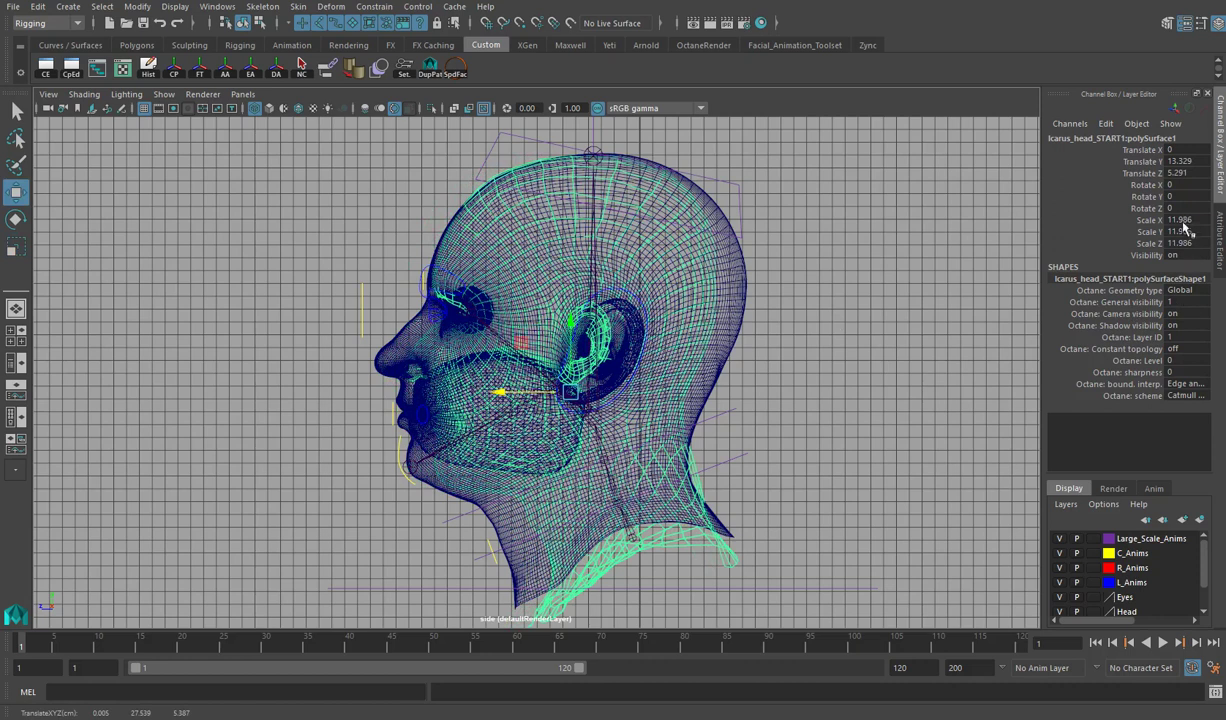
Enter 12 for Scale X, Y and Z, then nudge the head to Translate Z 5.177.
left_click_drag(1183, 221, 1185, 243)
type("12")
key("Return")
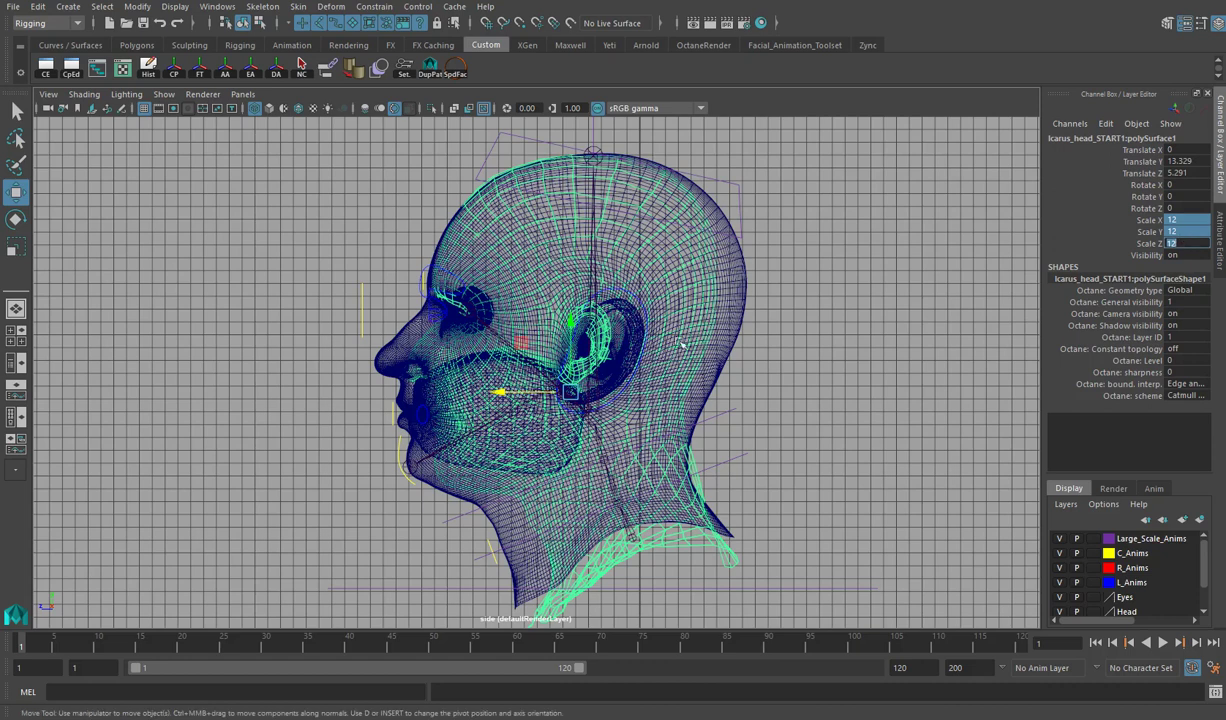
mouse_move(522, 397)
left_mouse_down()
mouse_move(512, 395)
mouse_move(542, 394)
left_mouse_up()
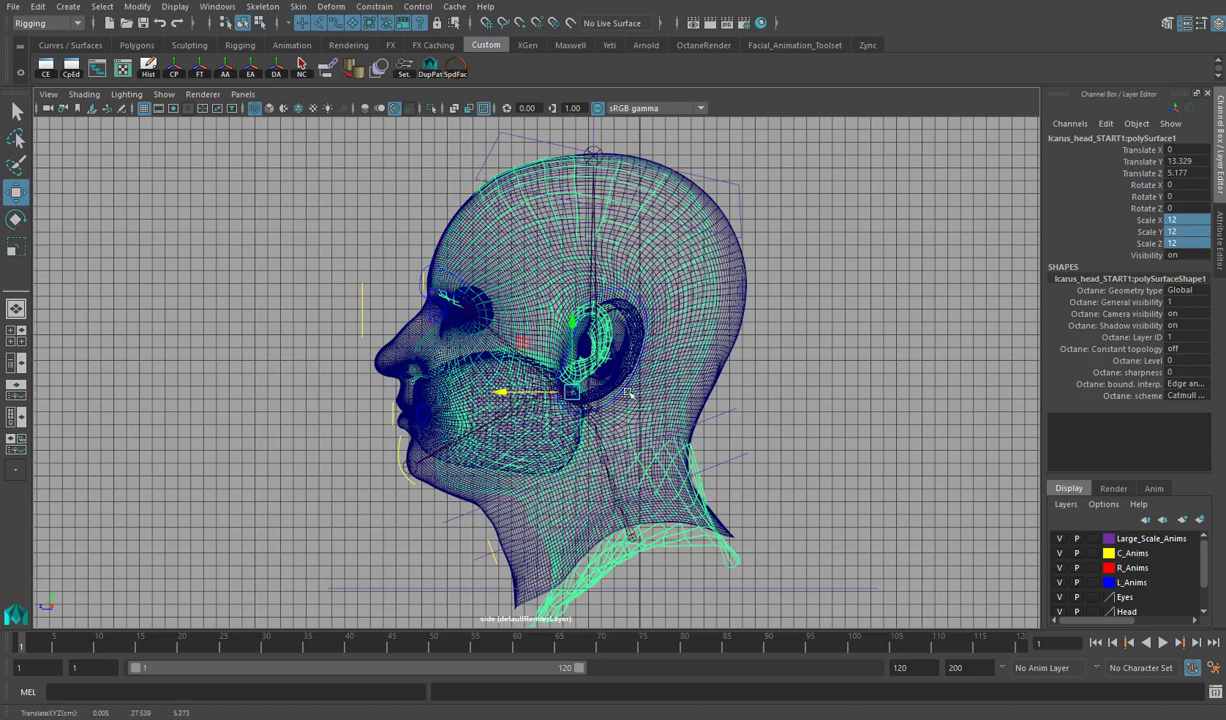
Add Jason_Head_Base to the Head layer via Add Selected Objects, then hide the layer.
left_click(743, 272)
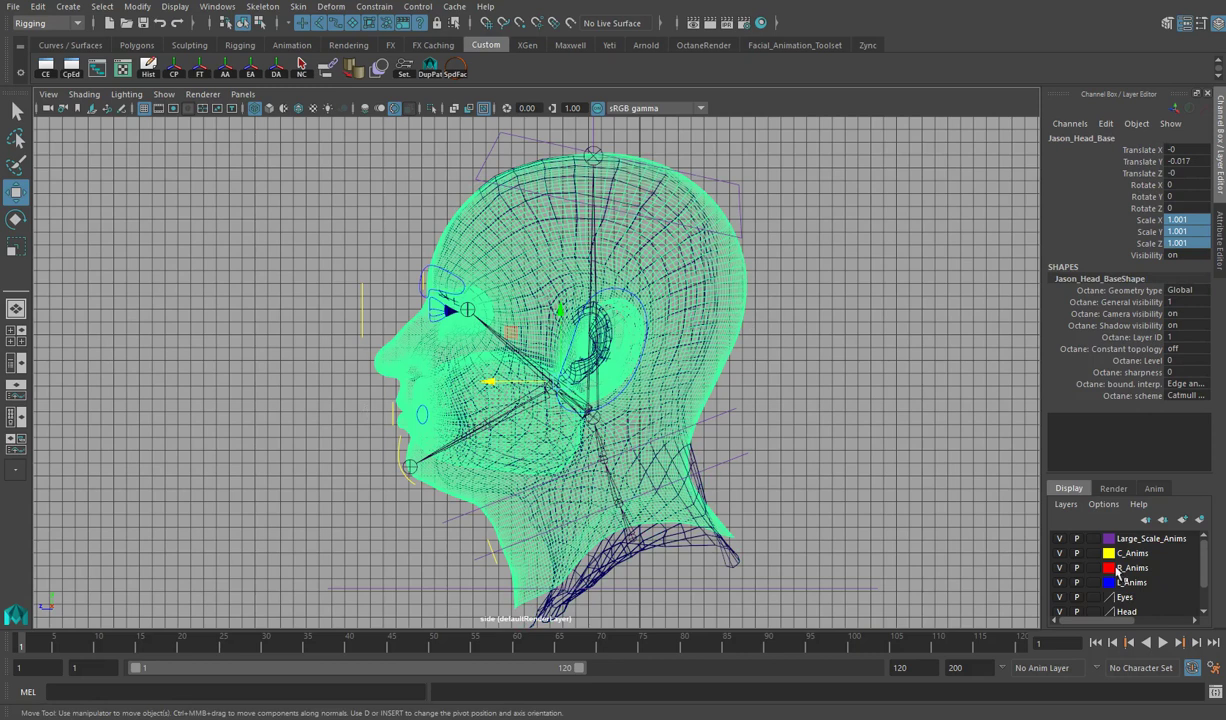
scroll(1085, 564, "down", 2)
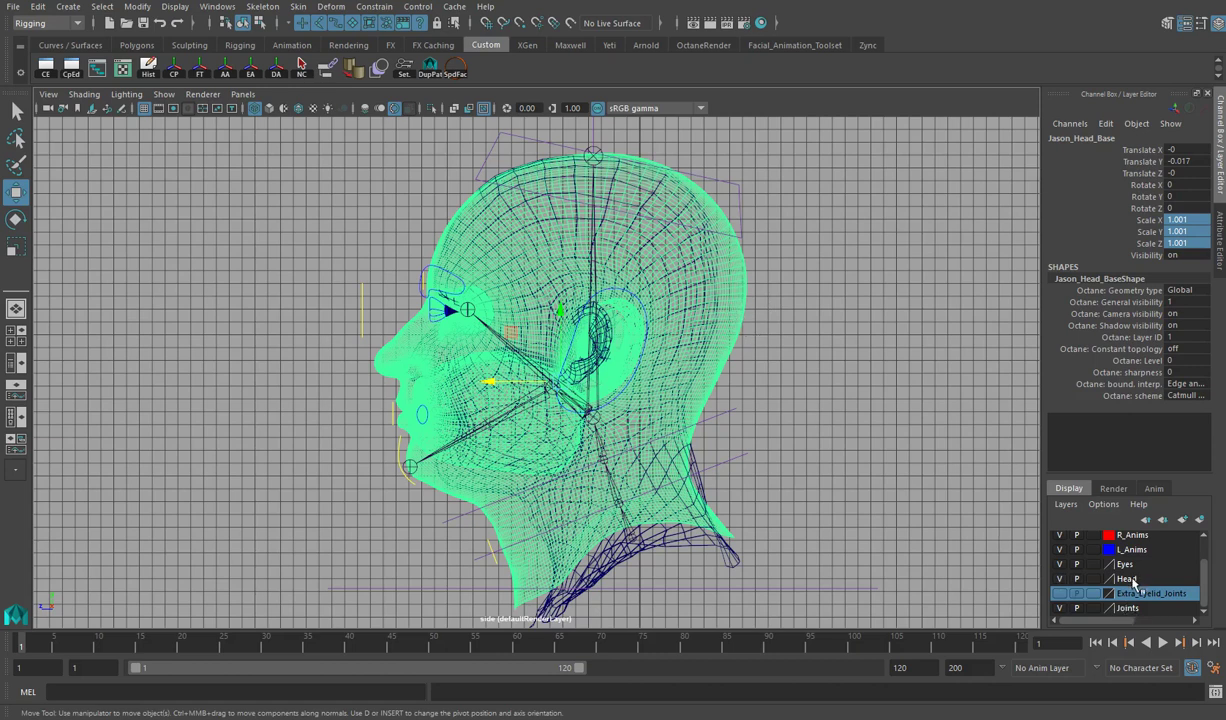
left_click(1131, 580)
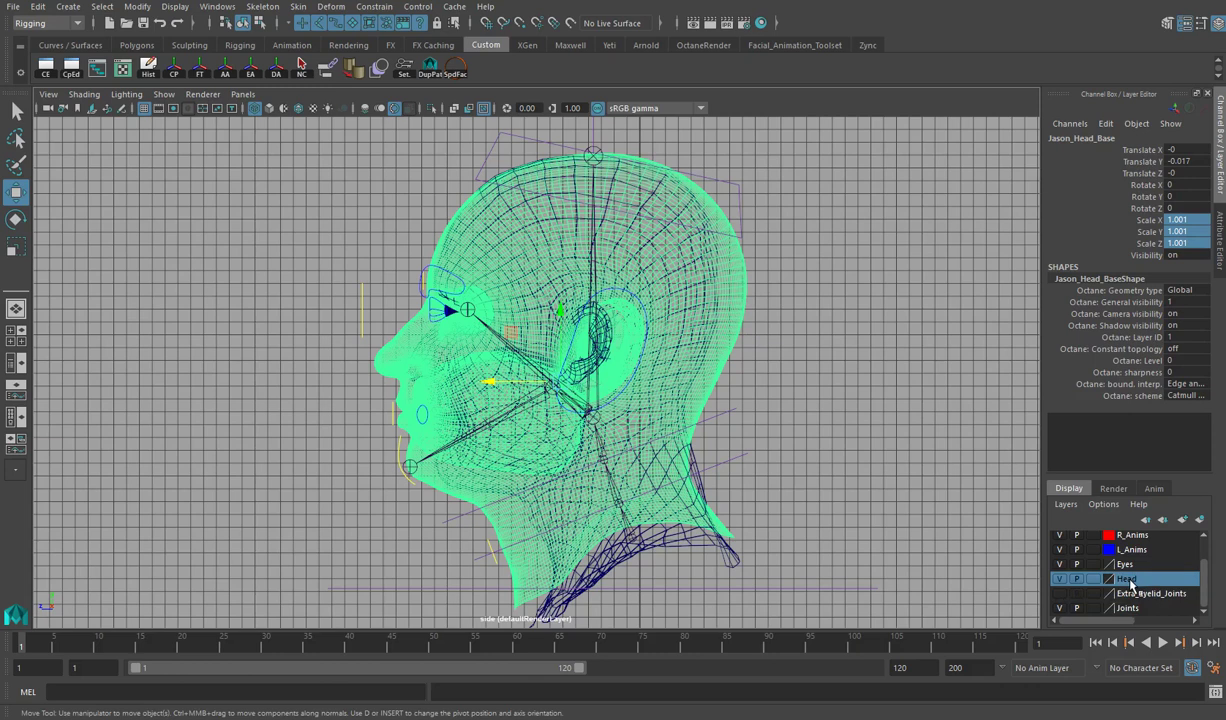
right_click(1133, 585)
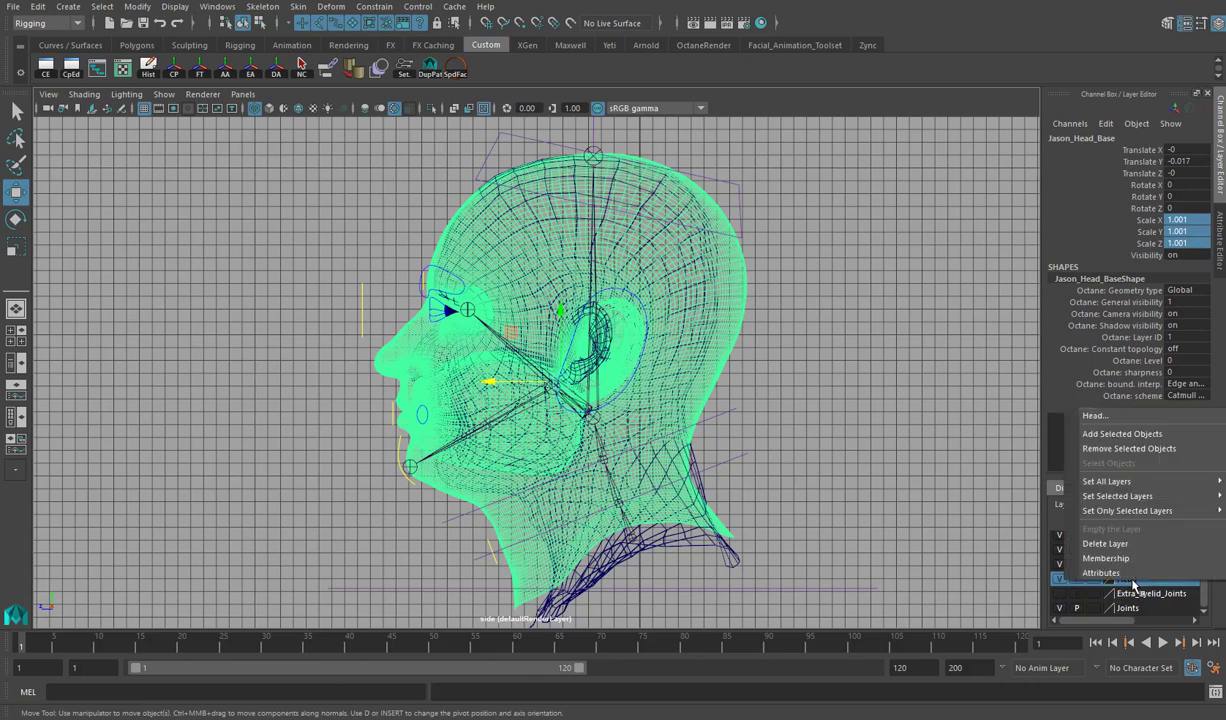
left_click(1146, 435)
left_click(1062, 580)
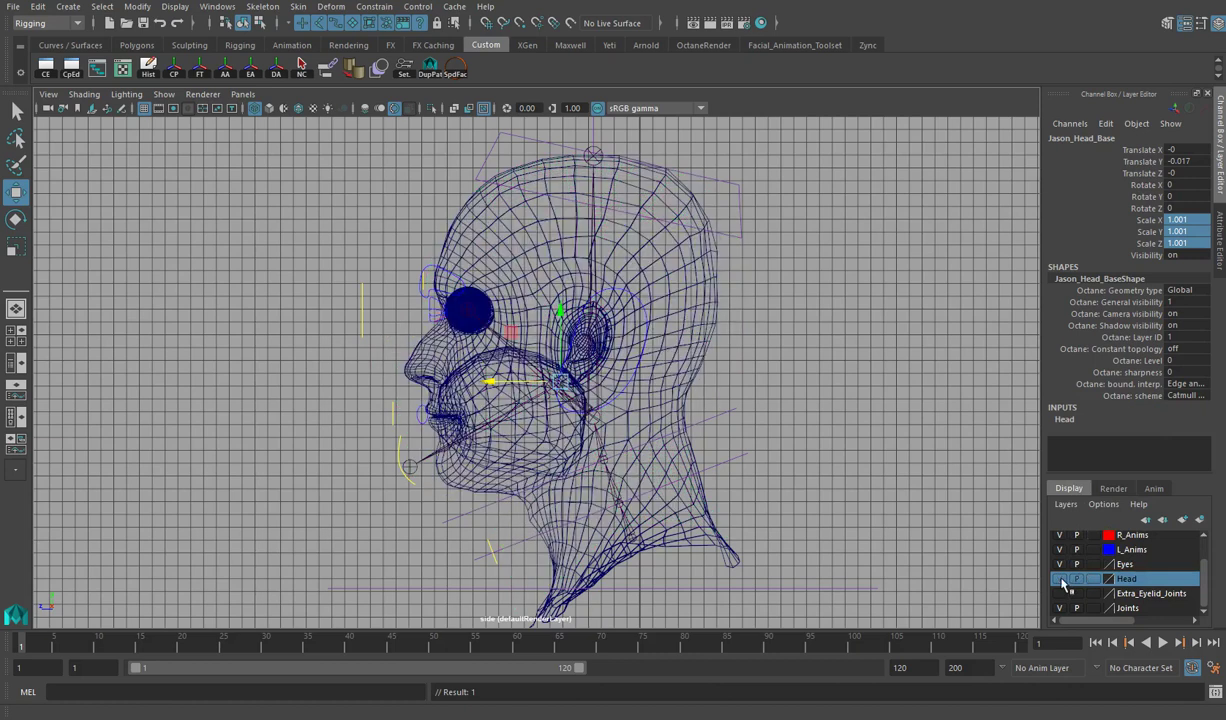
left_click(1062, 580)
left_click(1062, 580)
left_click(1062, 580)
left_click(1062, 580)
scroll(564, 424, "up", 3)
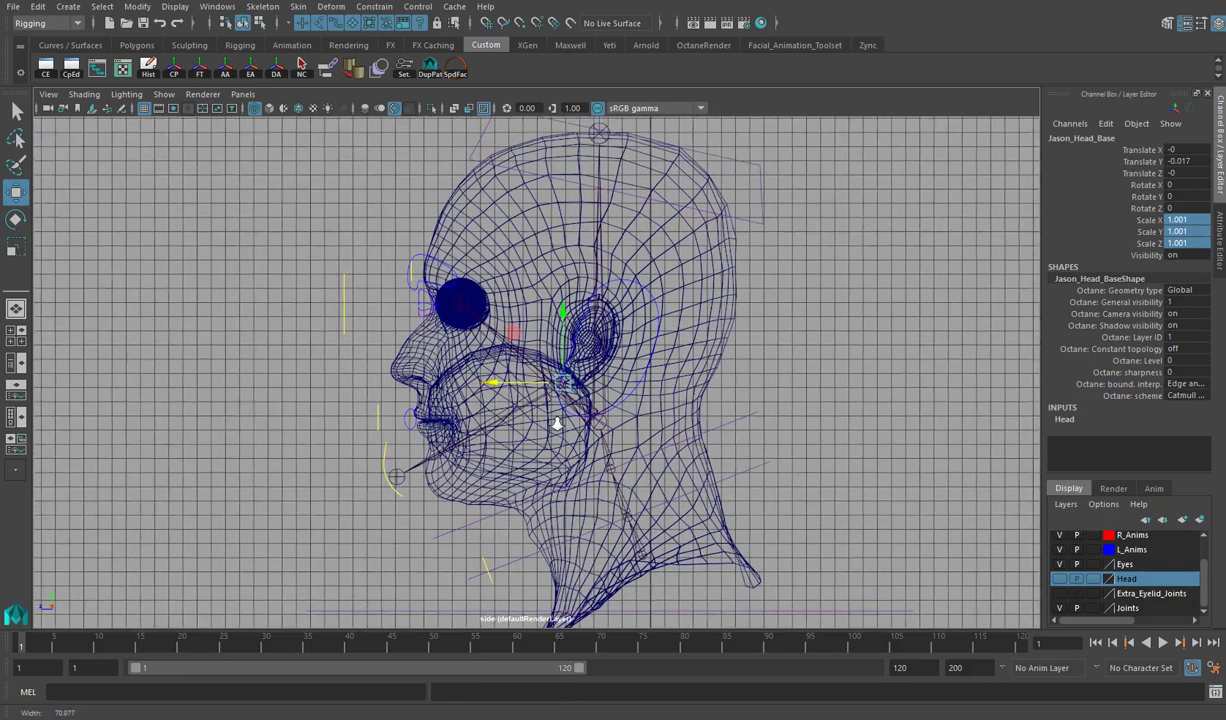
Switch to smooth shaded display, select the imported Icarus head, and open the viewport Shading menu.
key("5")
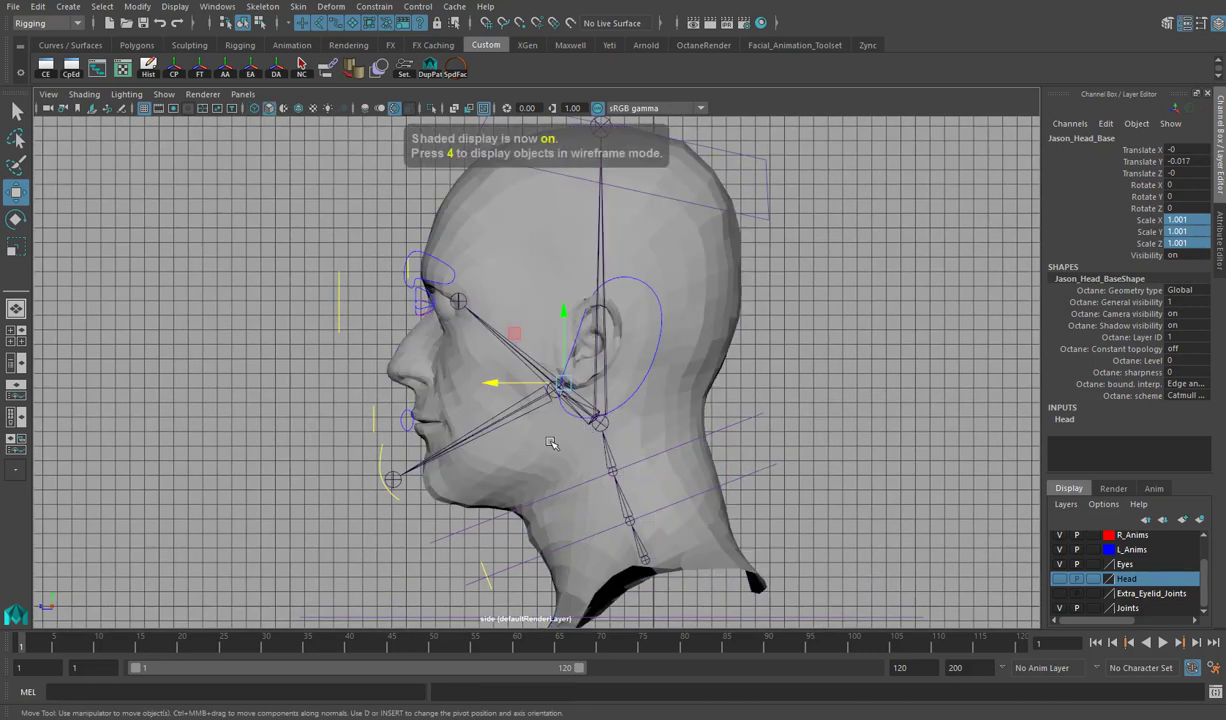
left_click_drag(504, 380, 521, 410)
left_click(520, 380)
middle_click_drag(521, 410, 537, 404, "alt")
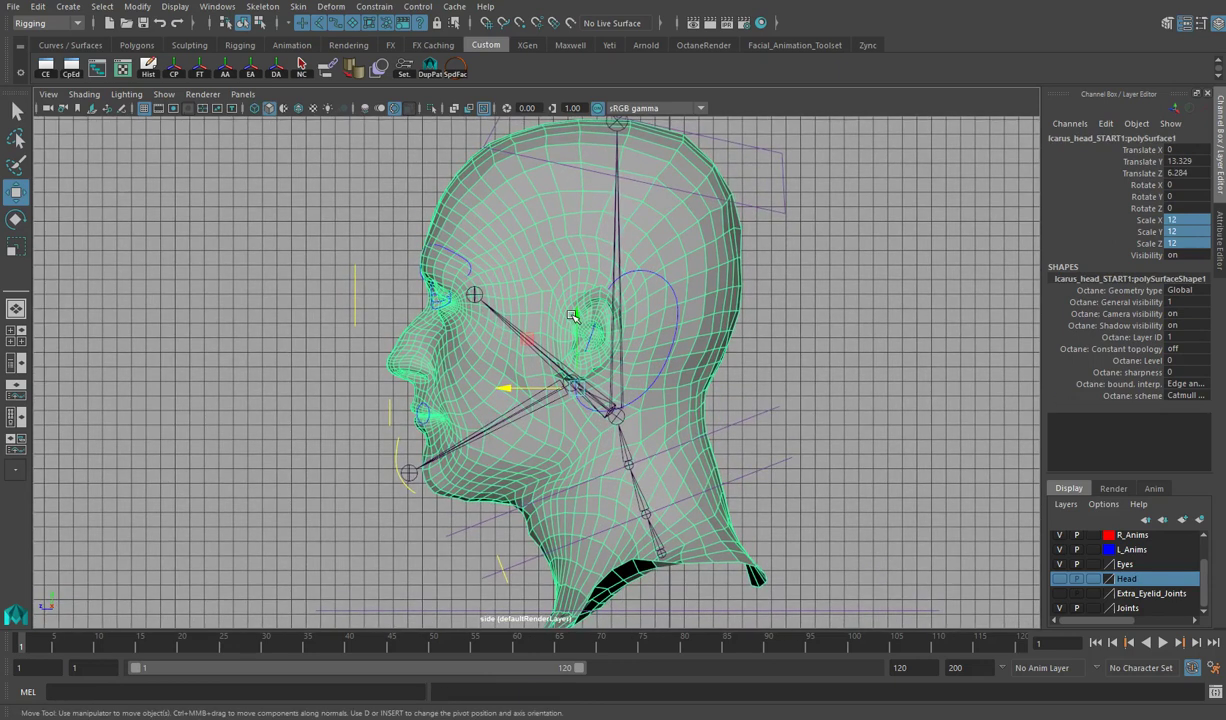
scroll(573, 316, "up", 3)
scroll(590, 340, "down", 3)
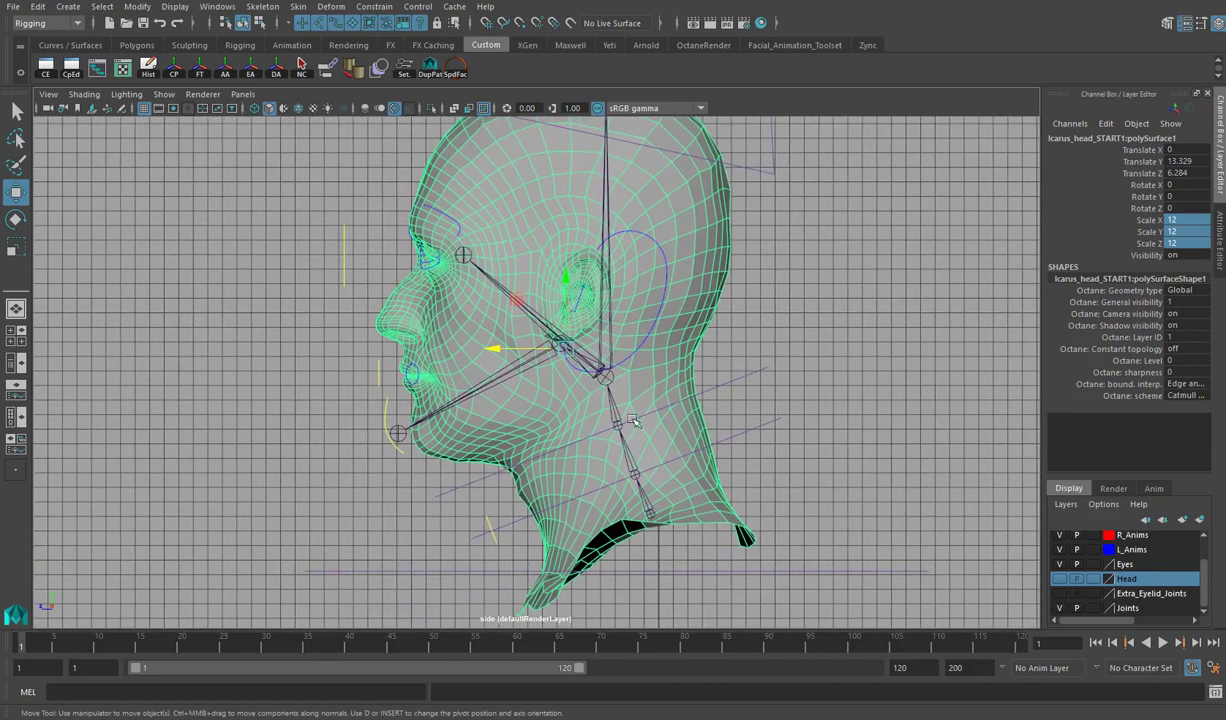
left_click(83, 94)
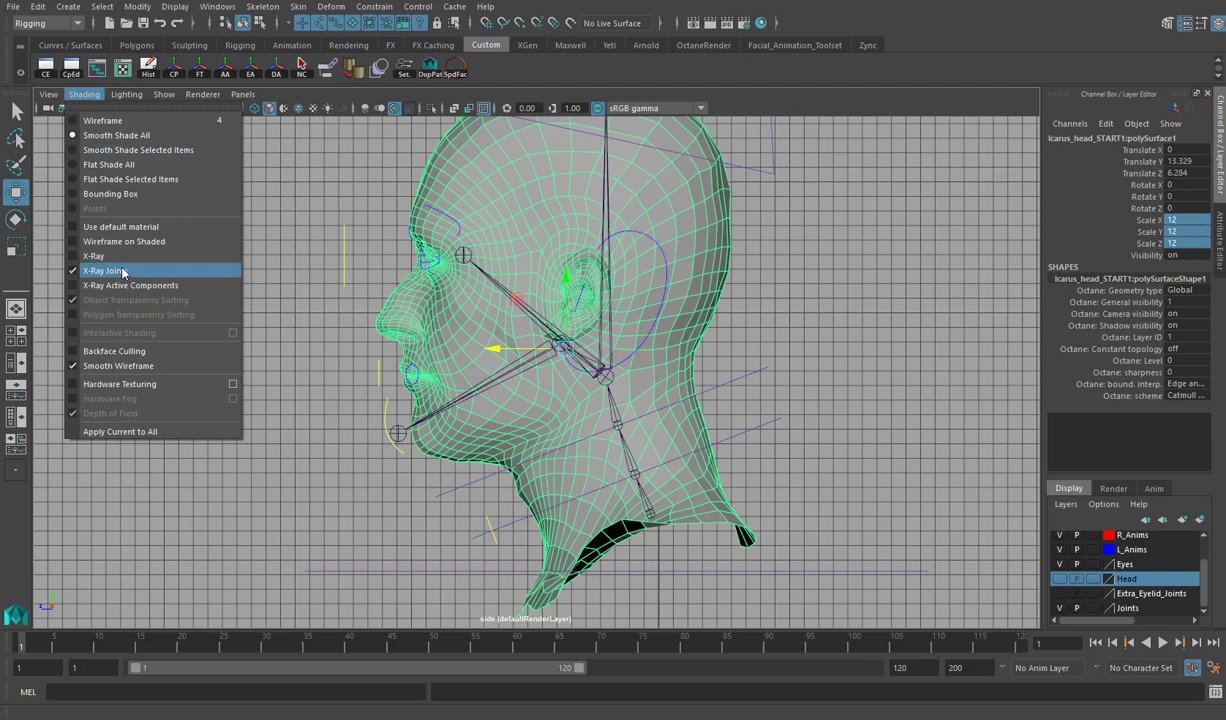
Turn on X-Ray Joints, then inspect the imported Icarus head's fit at the top, neck and jaw in side view.
left_click(588, 360)
scroll(905, 318, "up", 2)
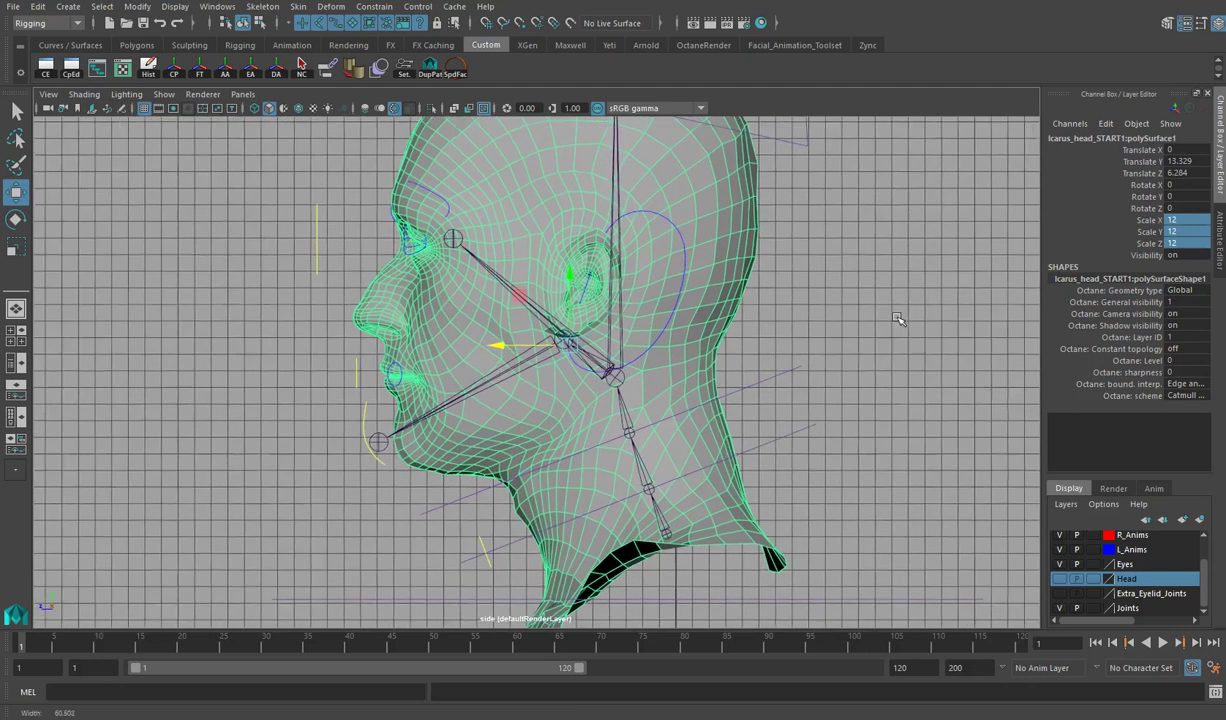
middle_click_drag(868, 306, 862, 359, "alt")
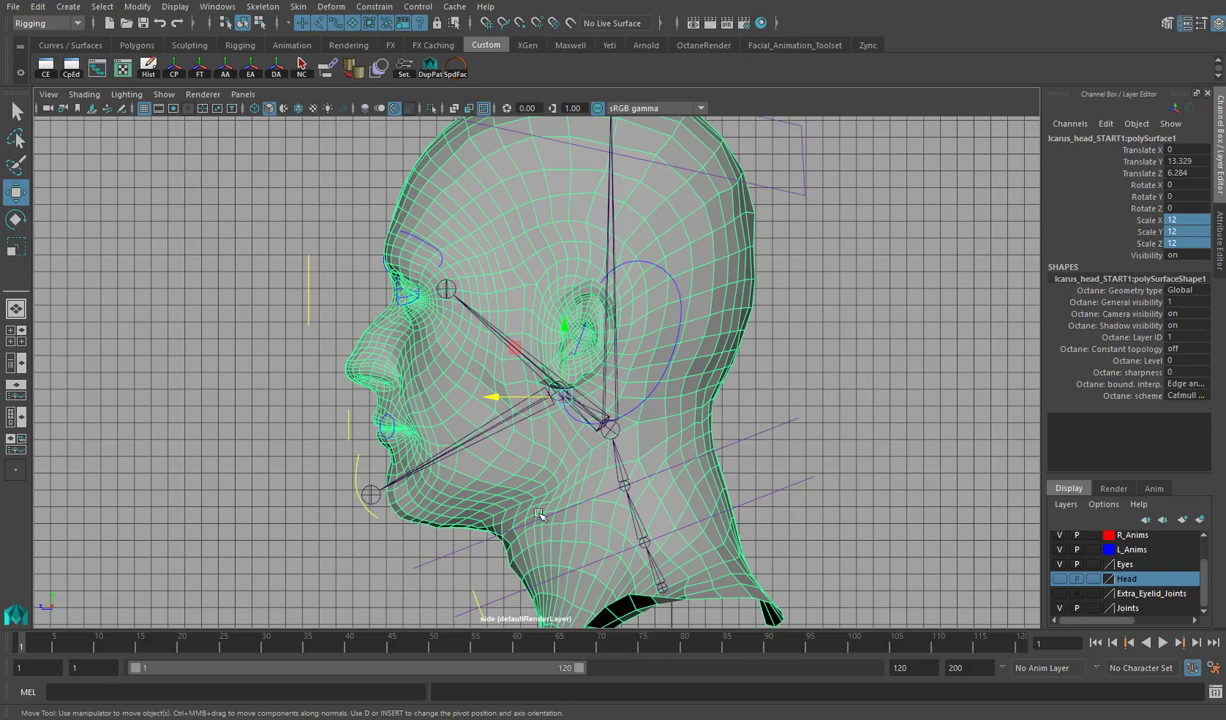
middle_click_drag(553, 522, 497, 352, "alt")
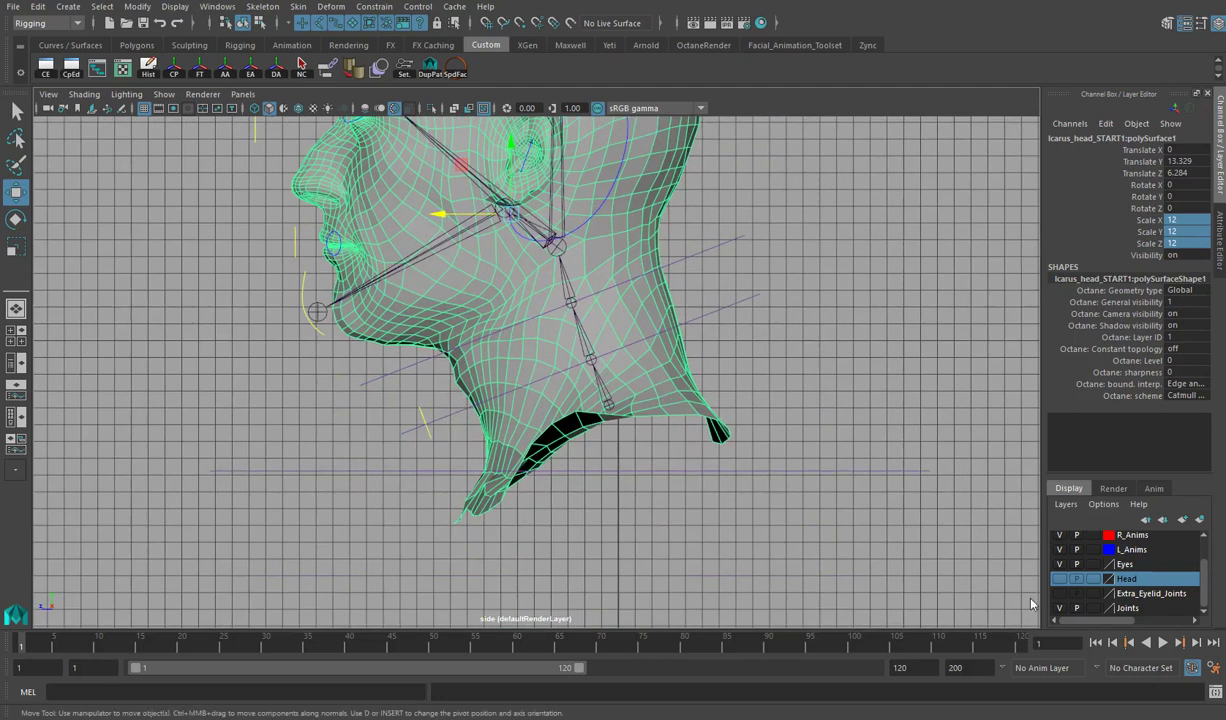
middle_click_drag(573, 301, 608, 404, "alt")
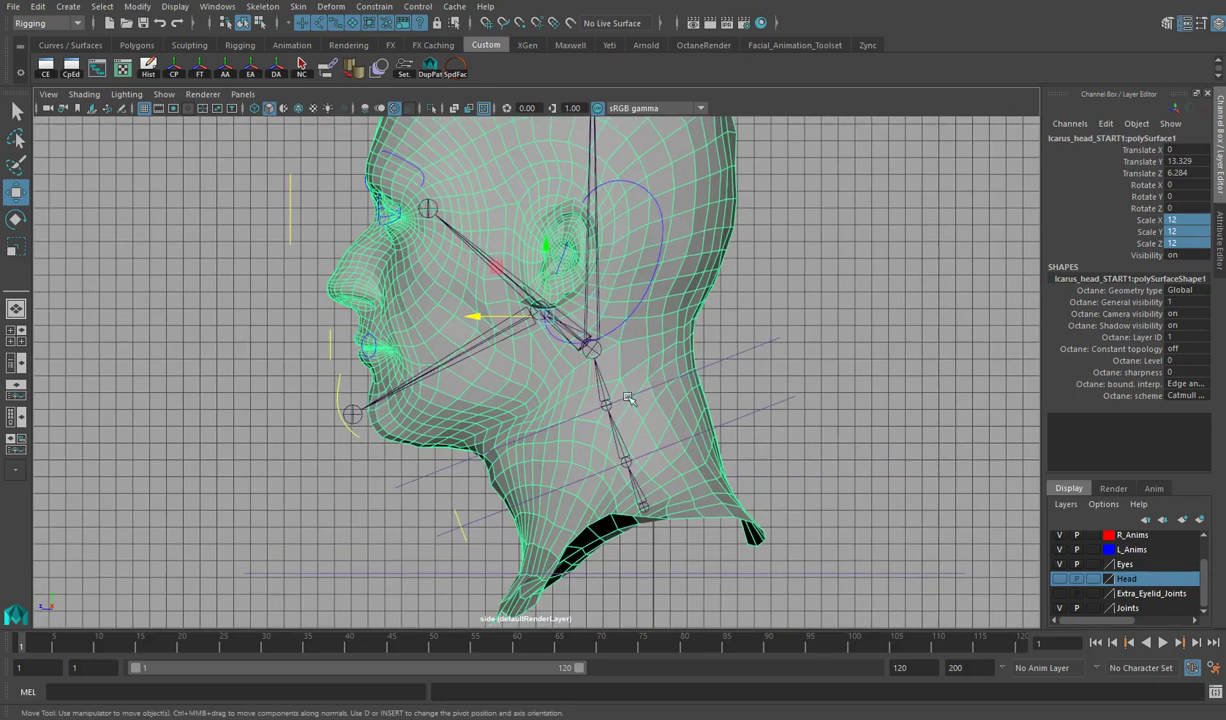
right_click_drag(775, 421, 467, 395, "alt")
scroll(467, 395, "down", 2)
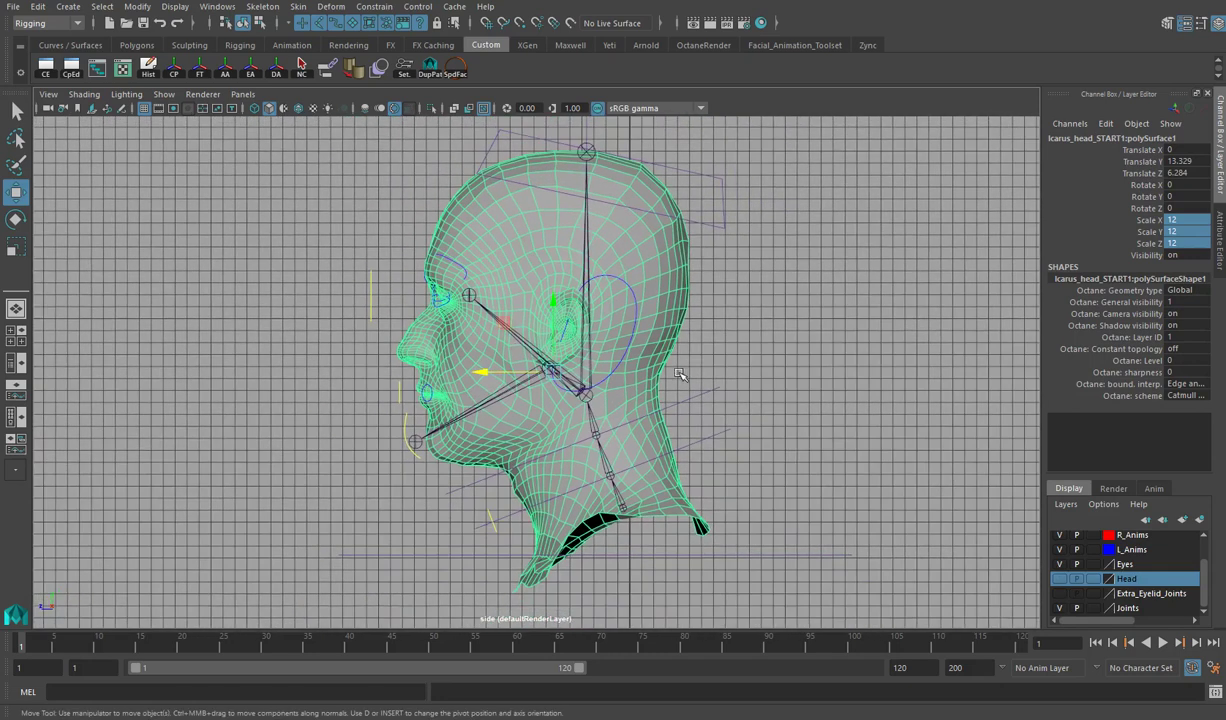